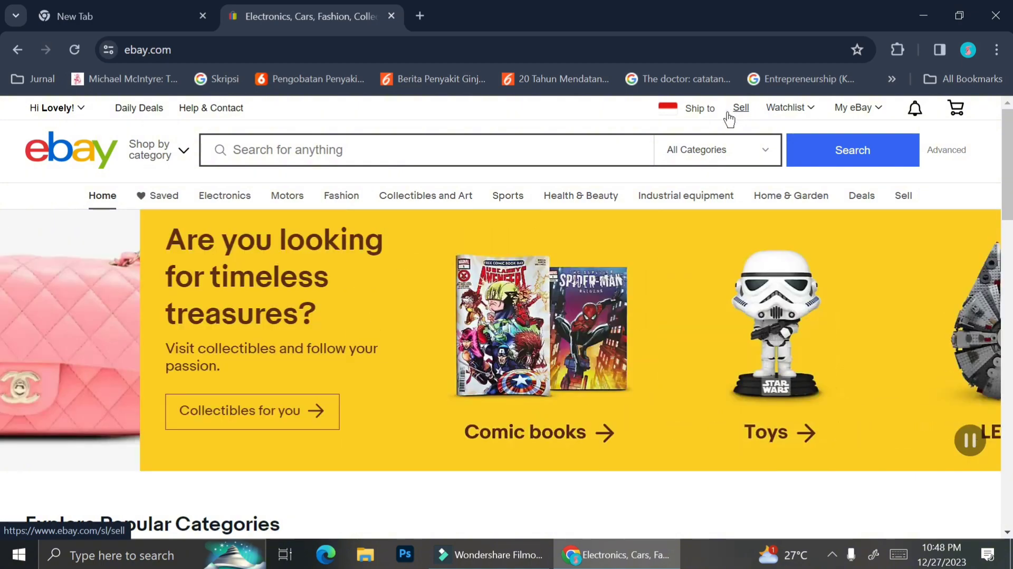
Step: Go from the eBay home page to the Sell page via the top navigation bar
left_click(731, 115)
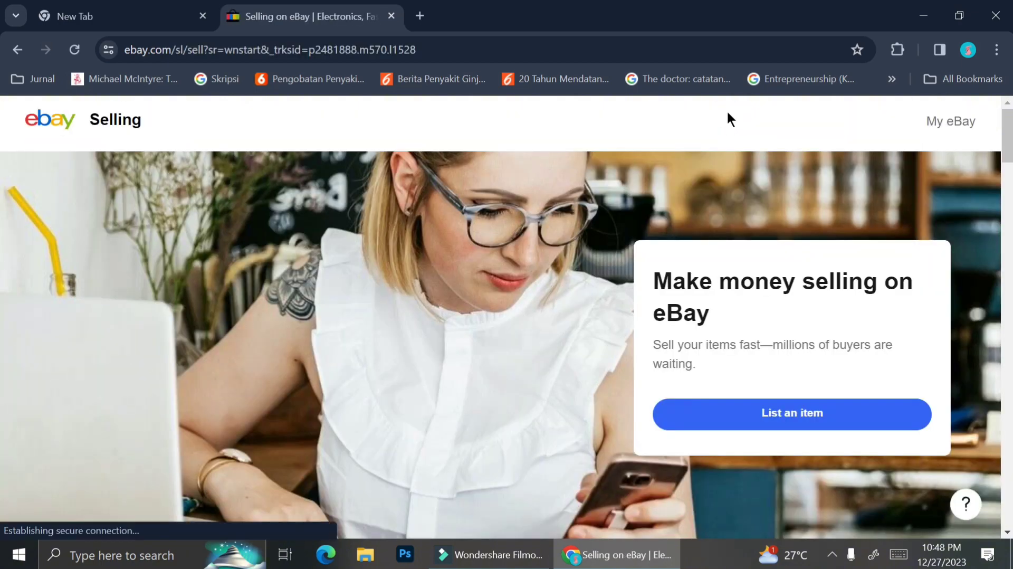
Step: Start a new listing and enter 'Unisex Jersey Short Sleeve Tee' as the item being sold
left_click(715, 425)
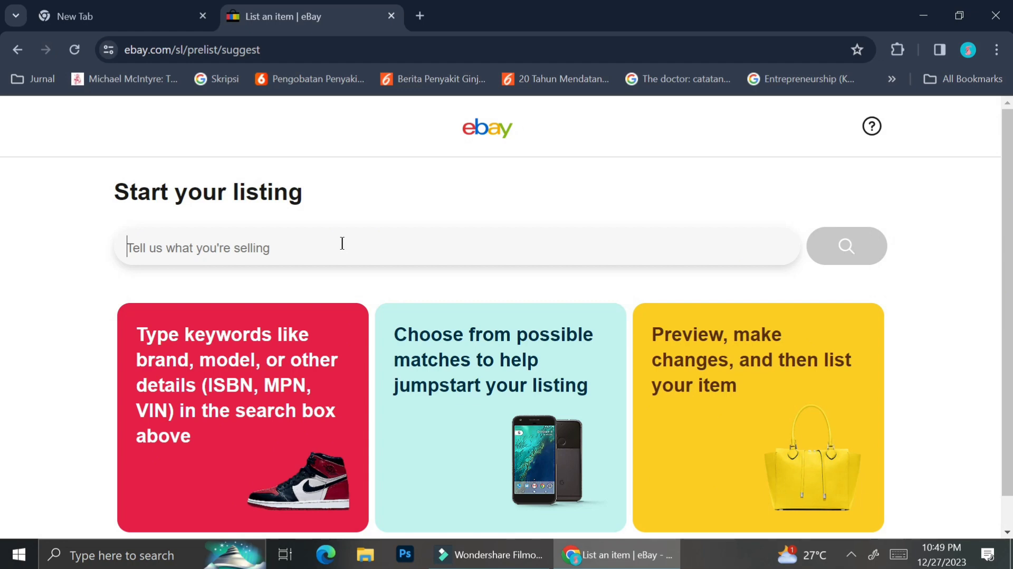
type("t")
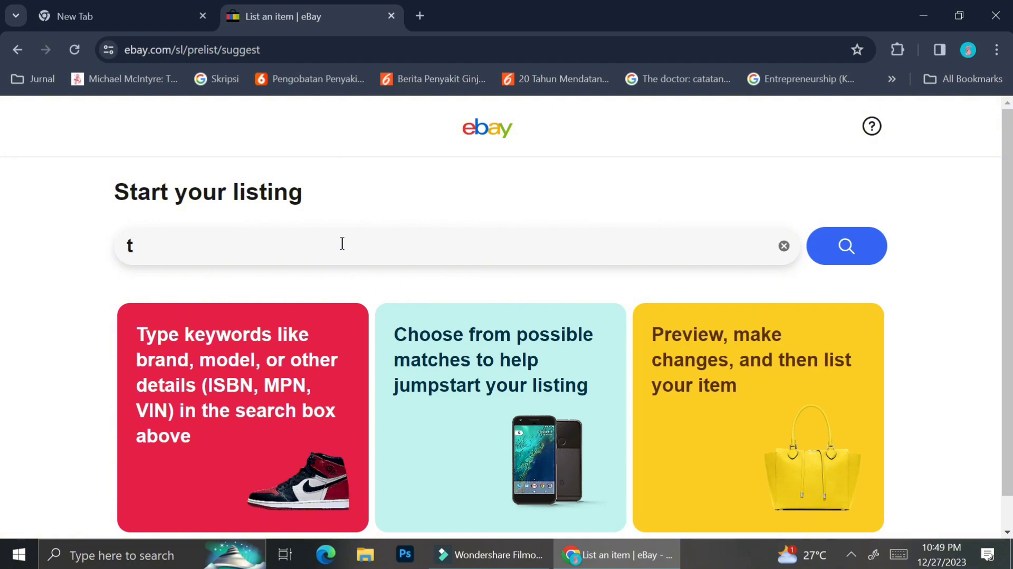
key("BackSpace")
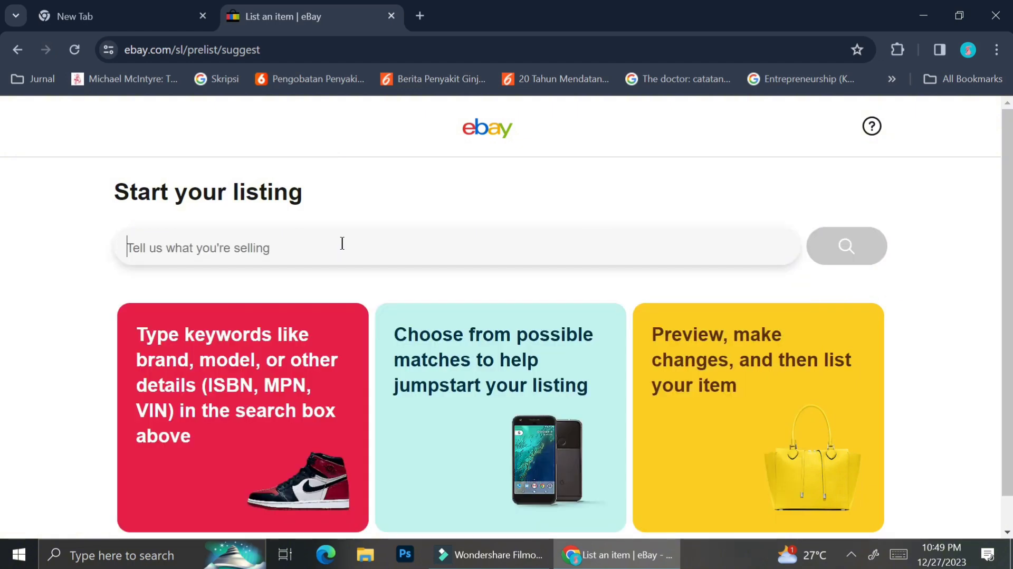
type("Unisex Jersey Short Sleeve Tee")
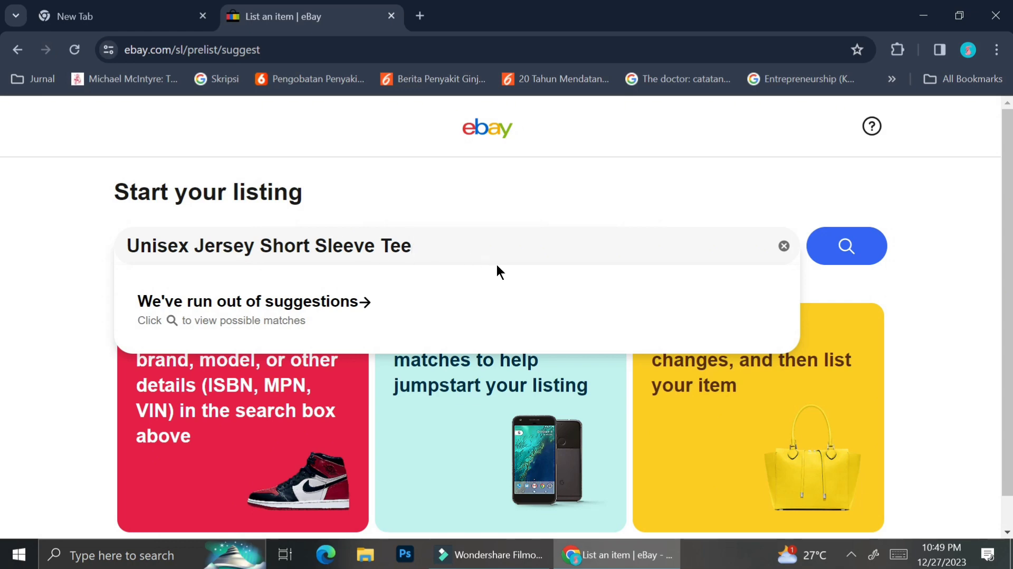
Step: Search for matches to the tee and browse the related T-shirt listings
left_click(327, 312)
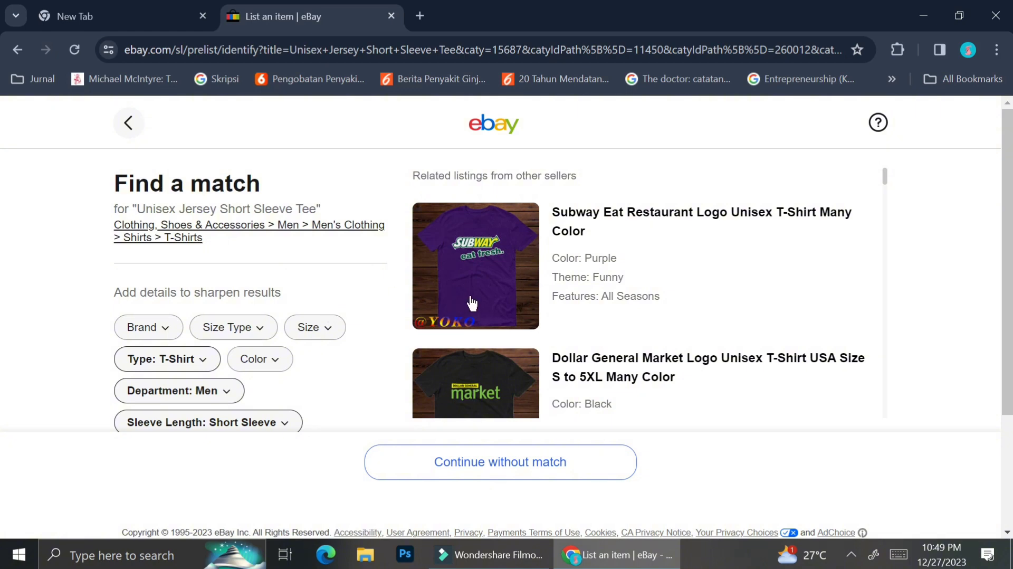
scroll(471, 302, "down", 3)
scroll(471, 302, "down", 2)
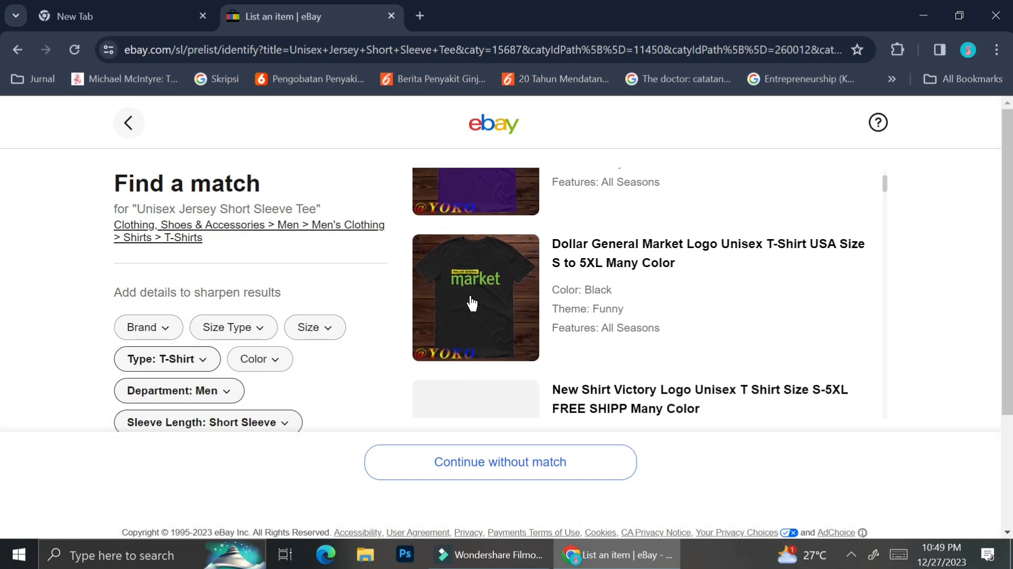
scroll(471, 302, "down", 3)
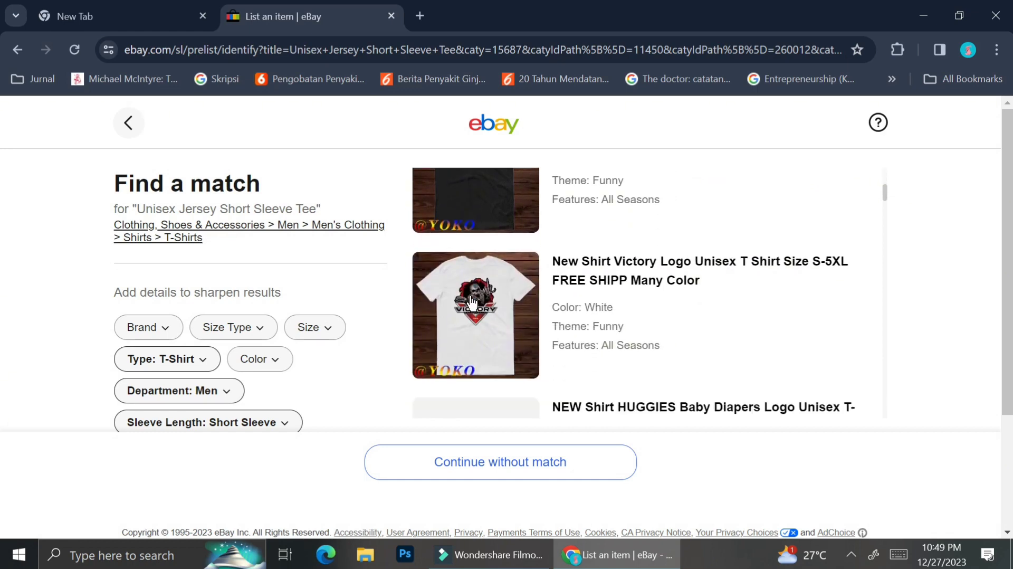
scroll(471, 302, "up", 4)
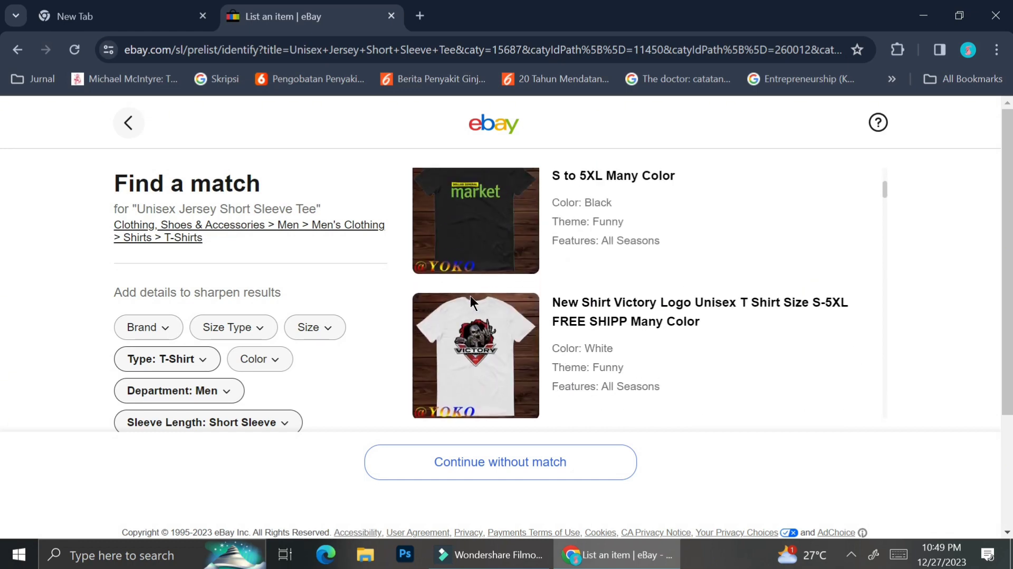
scroll(471, 302, "up", 2)
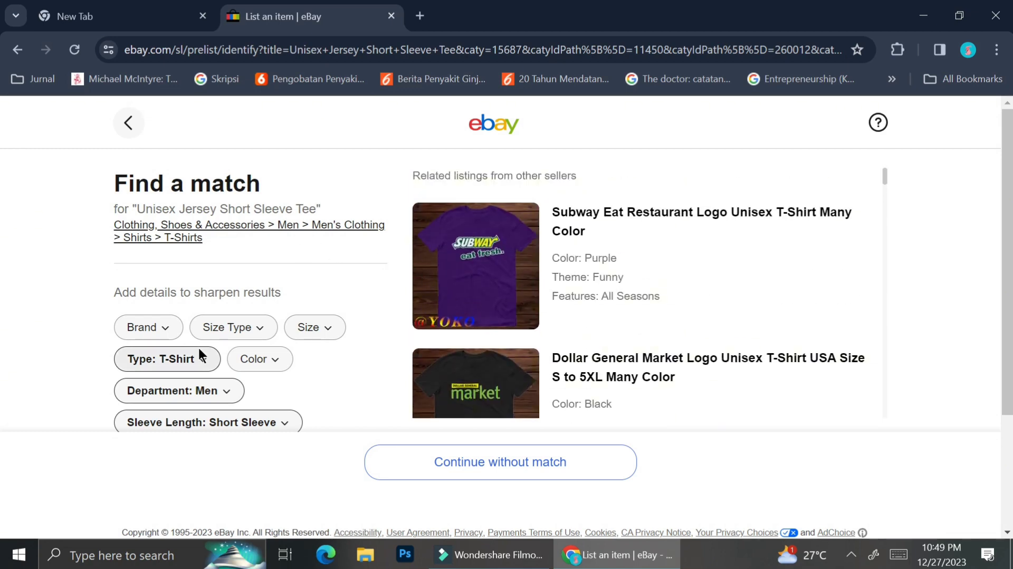
scroll(198, 347, "down", 2)
scroll(264, 255, "up", 2)
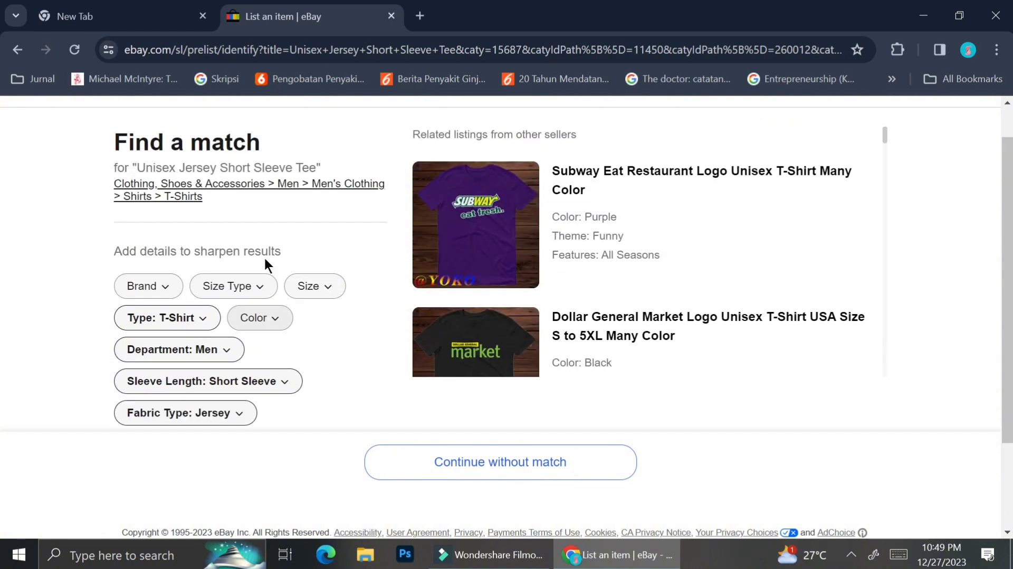
Step: Skip the catalogue match, set condition to New without tags, and continue to the listing form
left_click(381, 458)
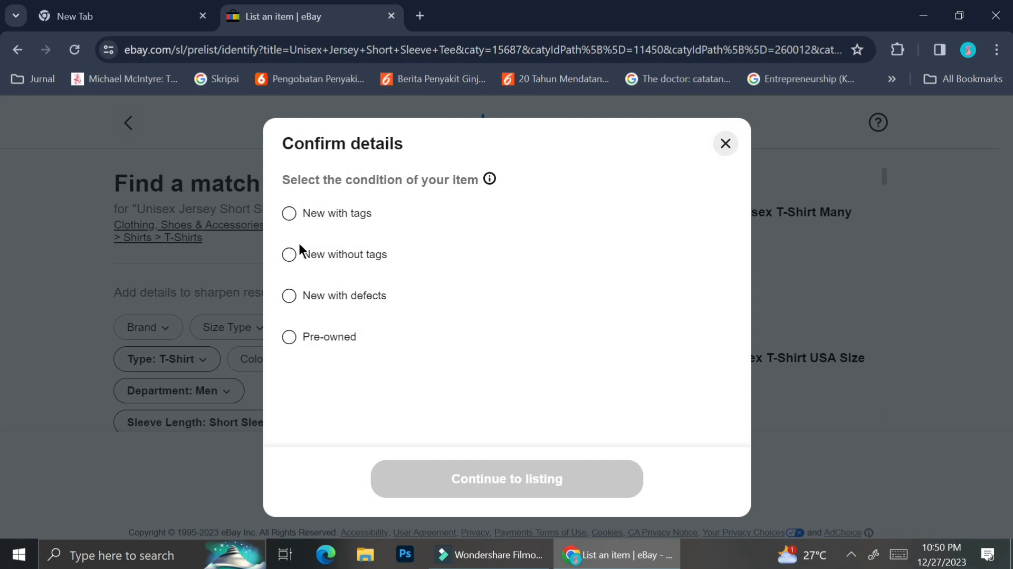
left_click(291, 255)
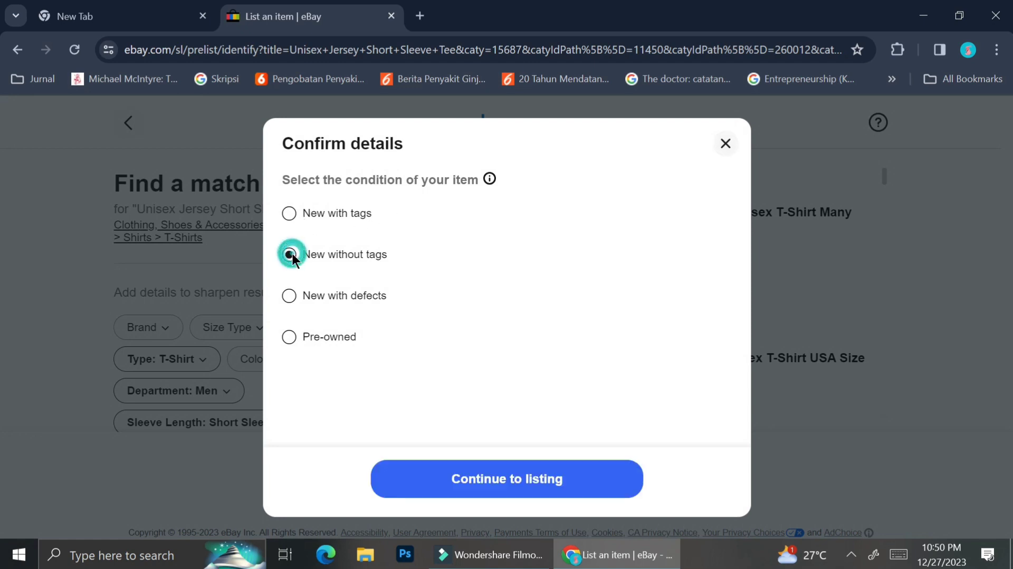
left_click(460, 478)
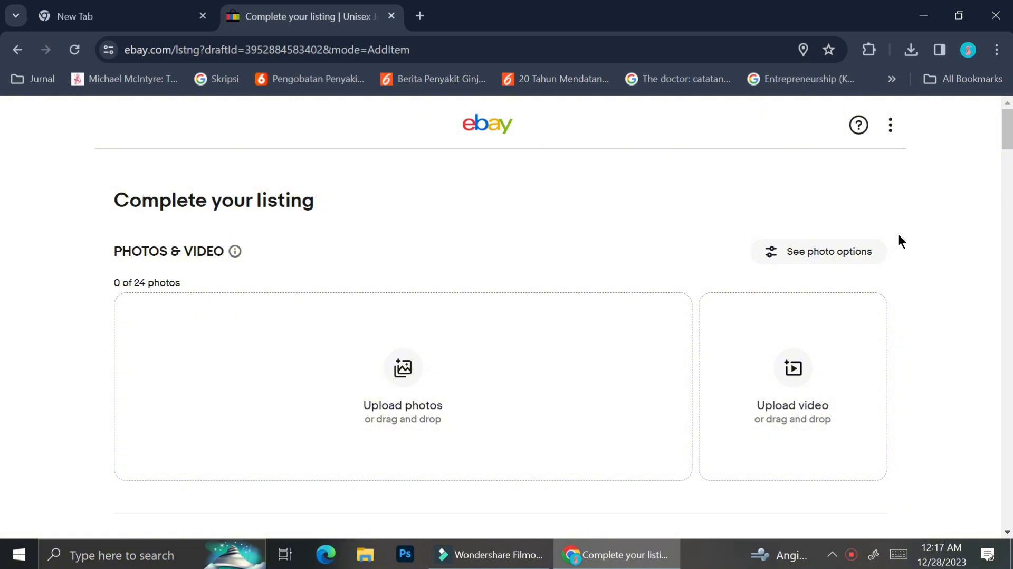
scroll(900, 240, "down", 5)
scroll(899, 236, "down", 3)
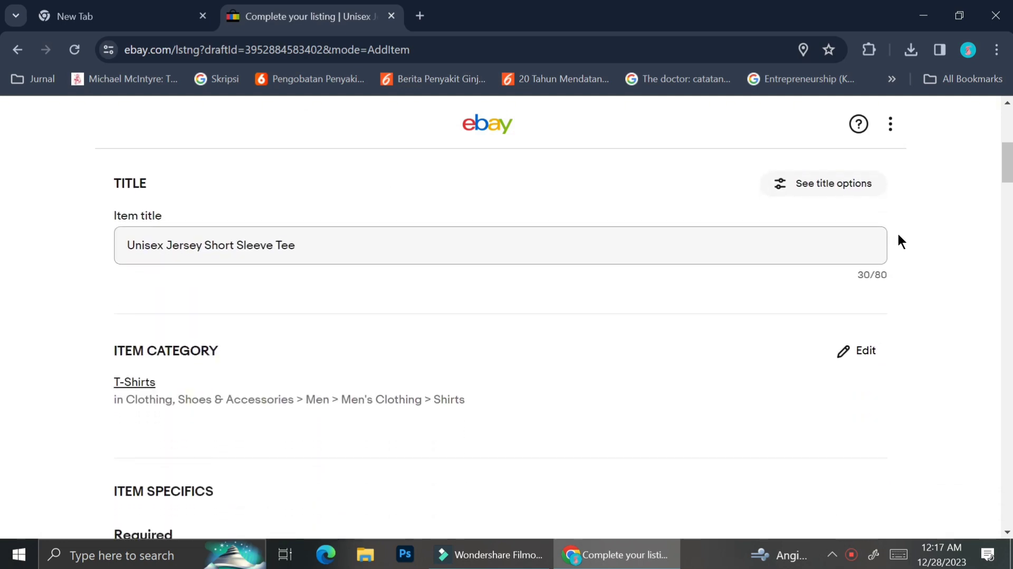
scroll(899, 241, "down", 3)
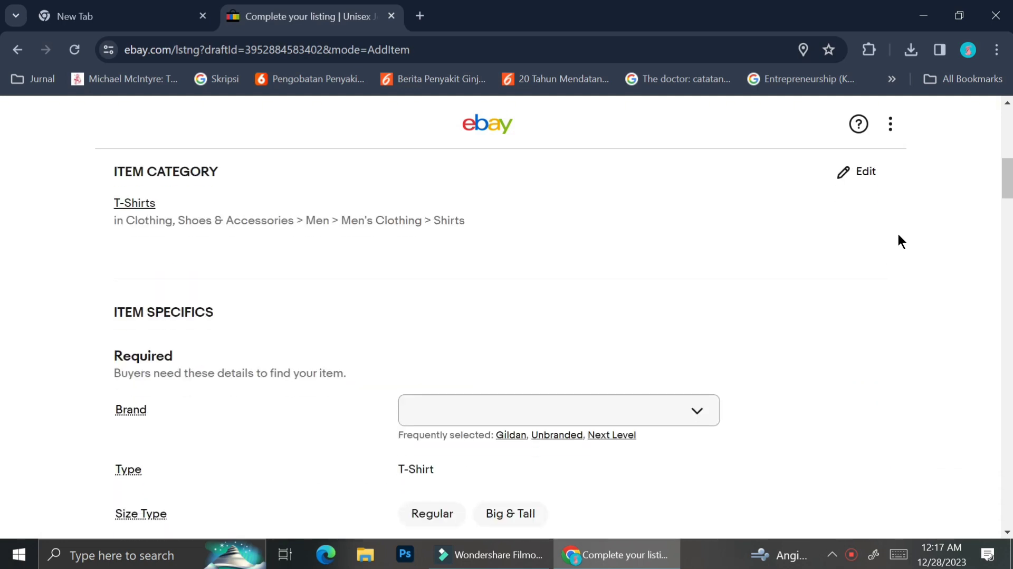
scroll(899, 241, "down", 2)
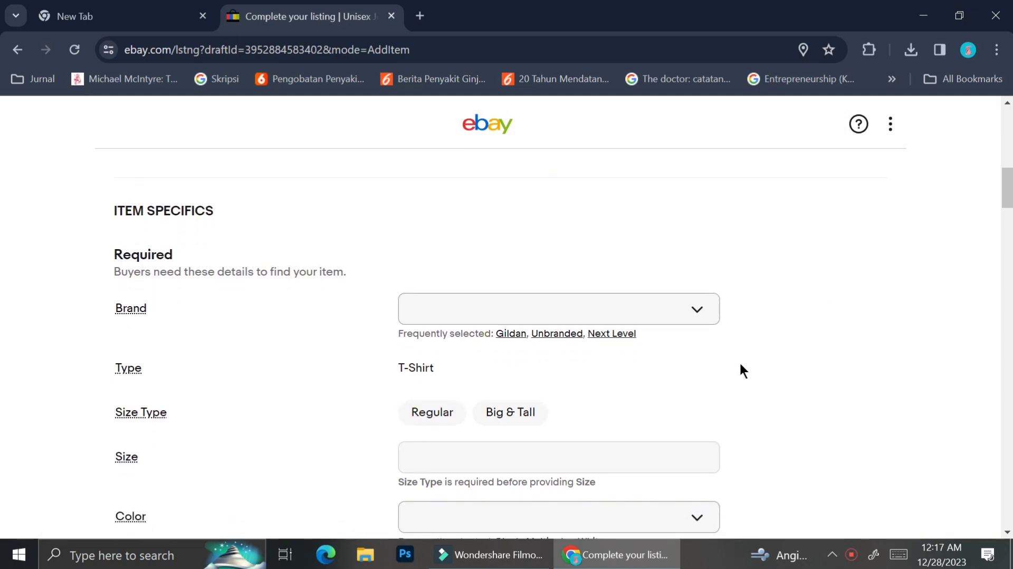
scroll(741, 370, "down", 5)
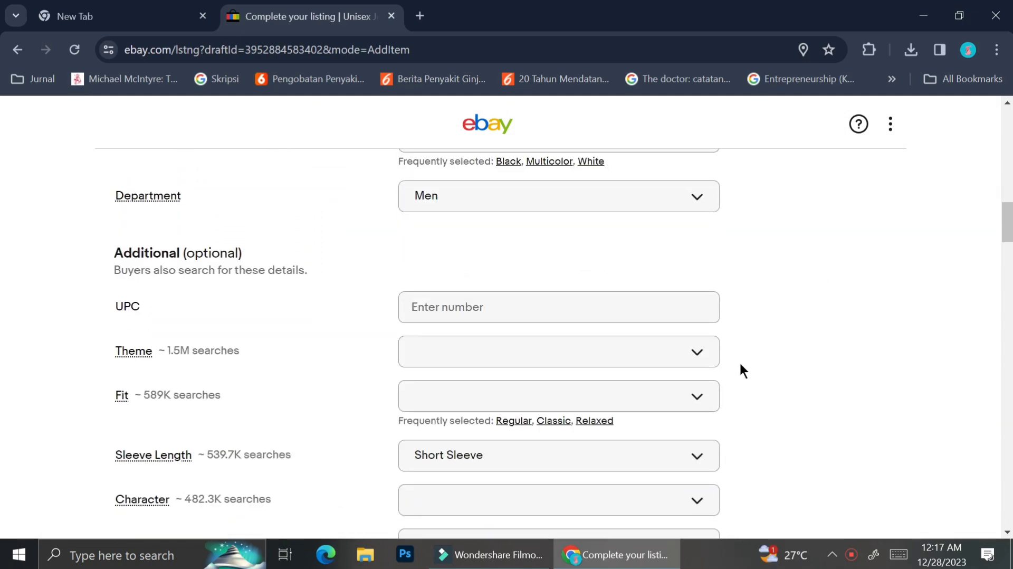
scroll(741, 369, "down", 4)
scroll(742, 369, "up", 9)
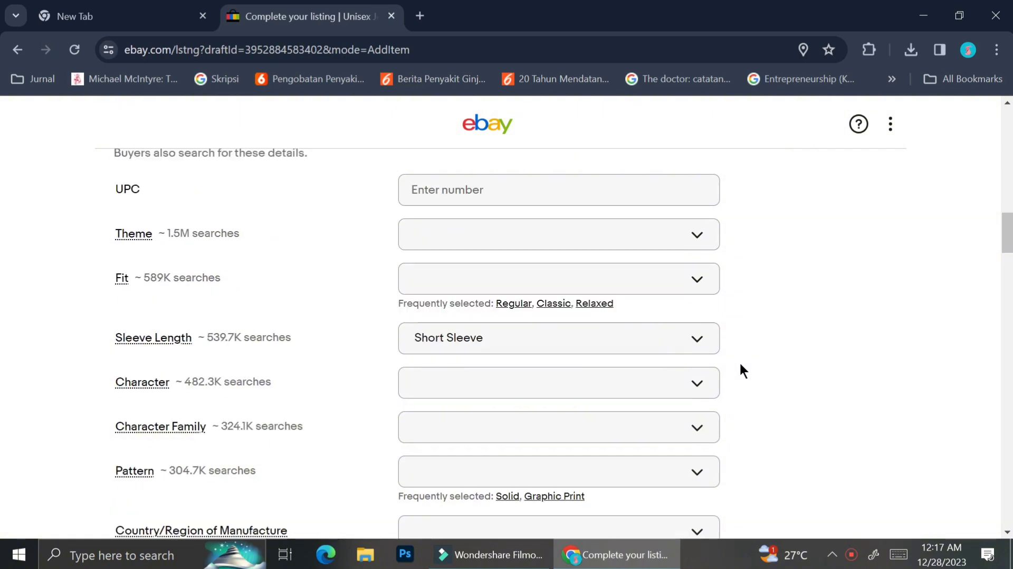
scroll(740, 365, "up", 10)
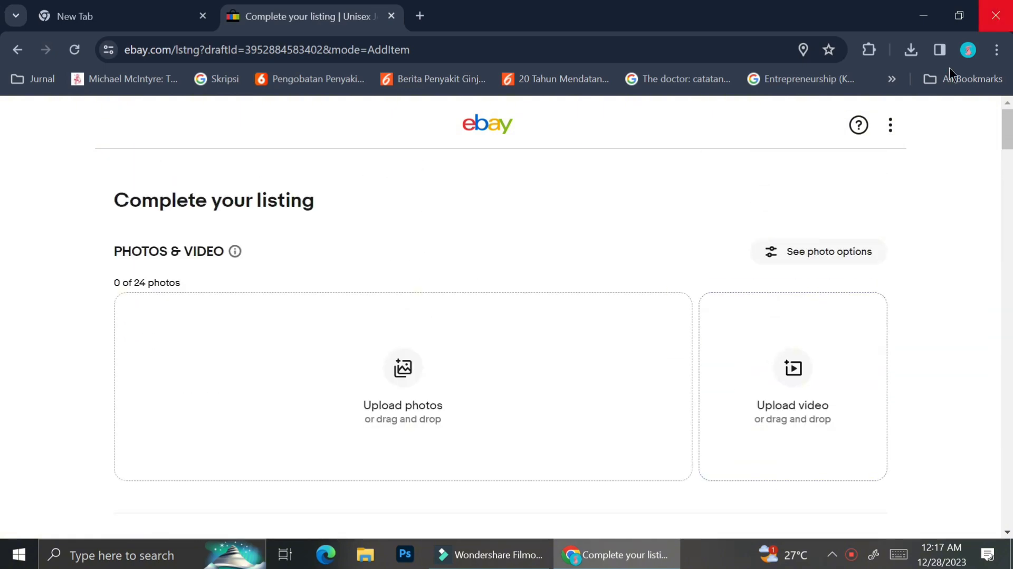
Step: Switch on Variations in the listing's Settings dialog and close it
left_click(891, 129)
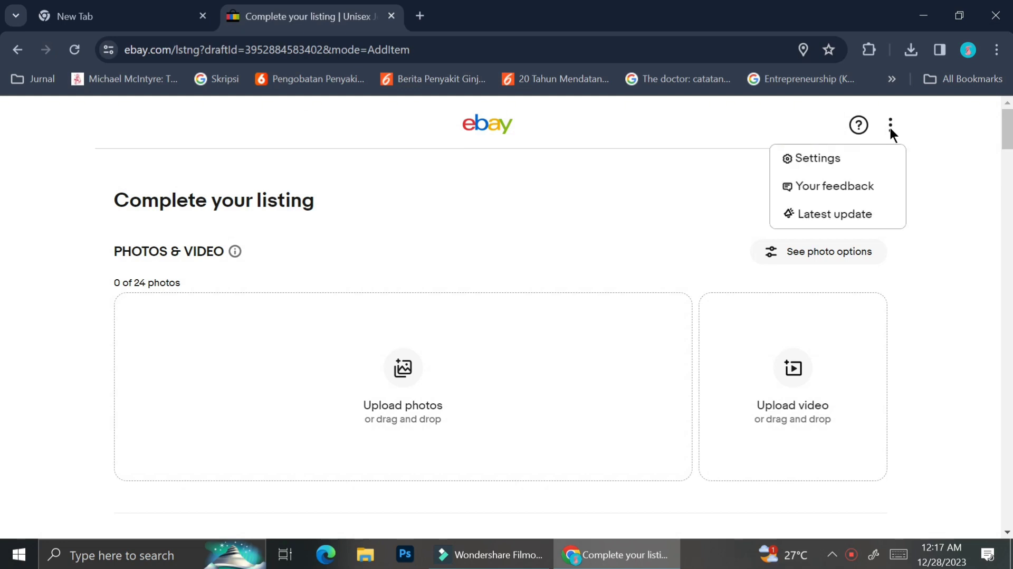
left_click(849, 159)
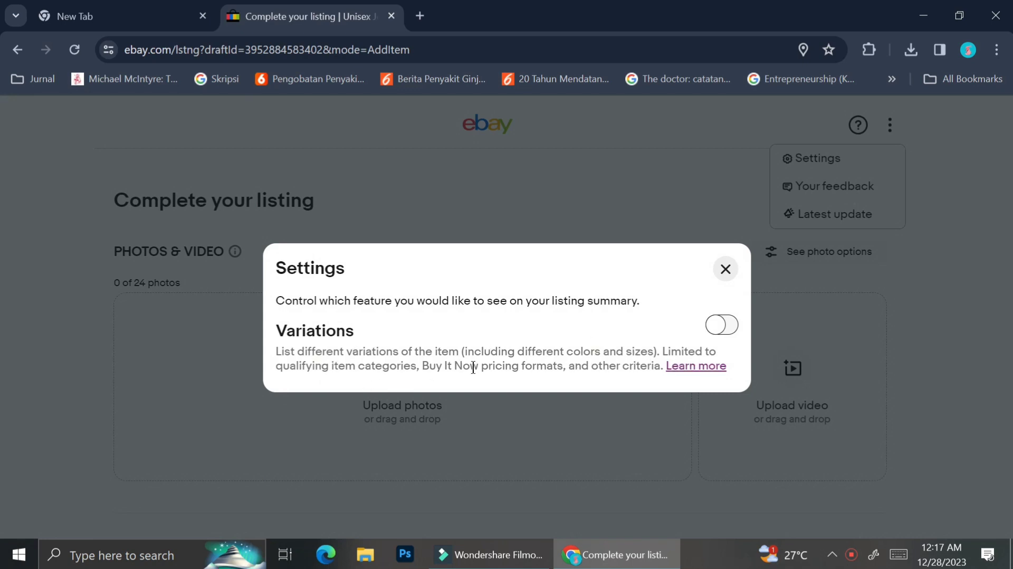
left_click(721, 326)
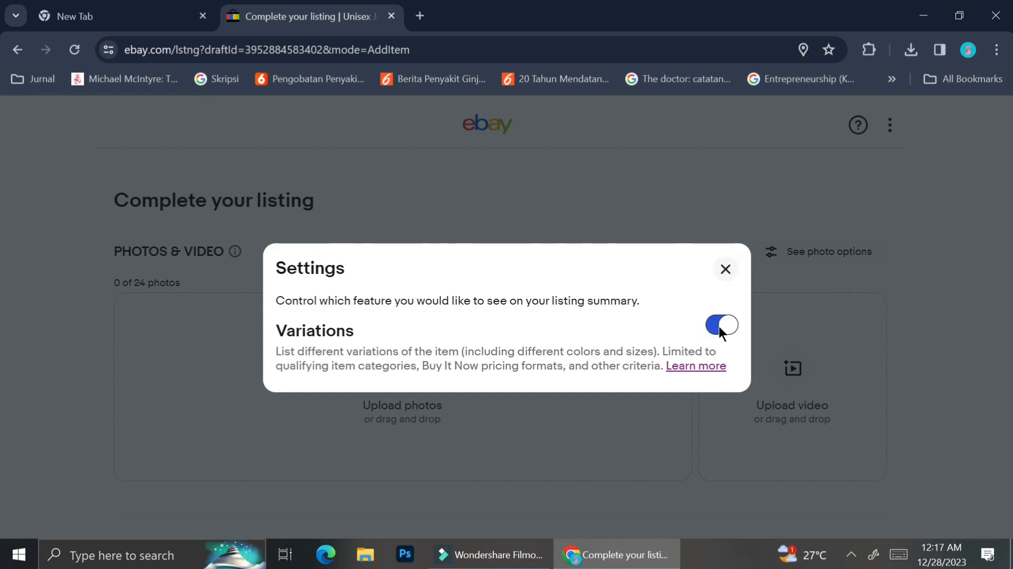
left_click(725, 270)
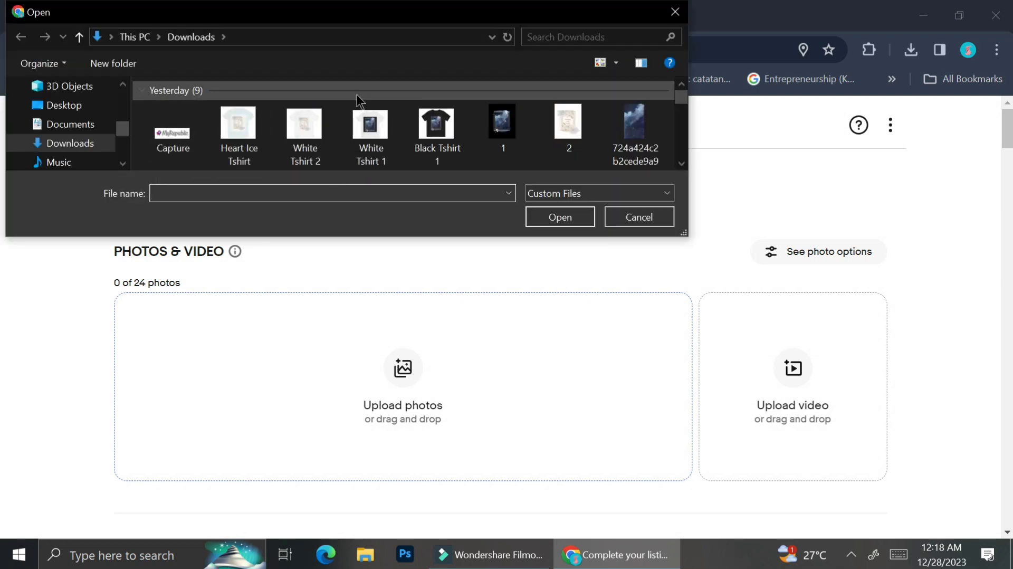
Step: Upload Black Tshirt 1 from Downloads as the listing's main photo
double_click(412, 129)
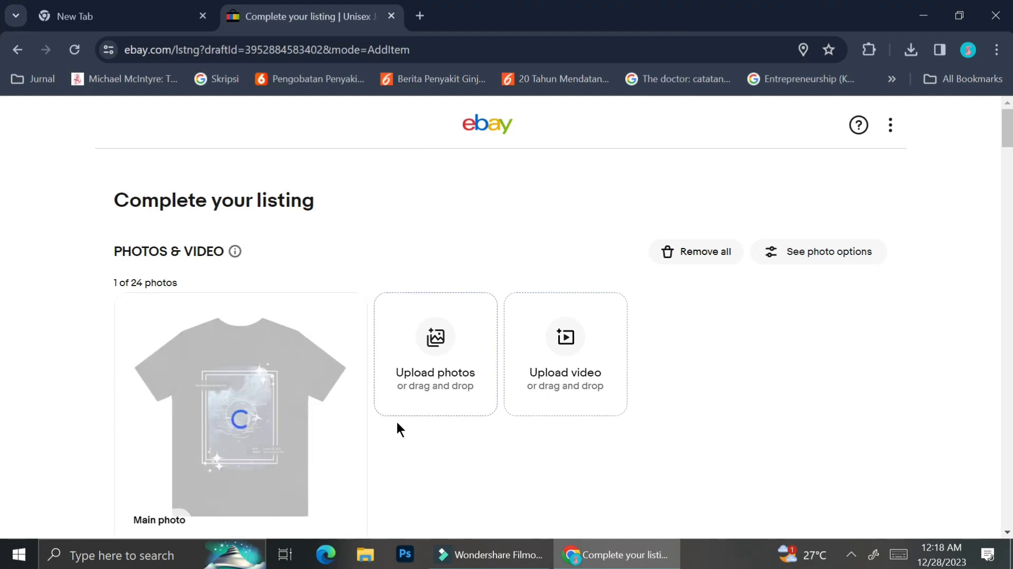
scroll(395, 429, "down", 2)
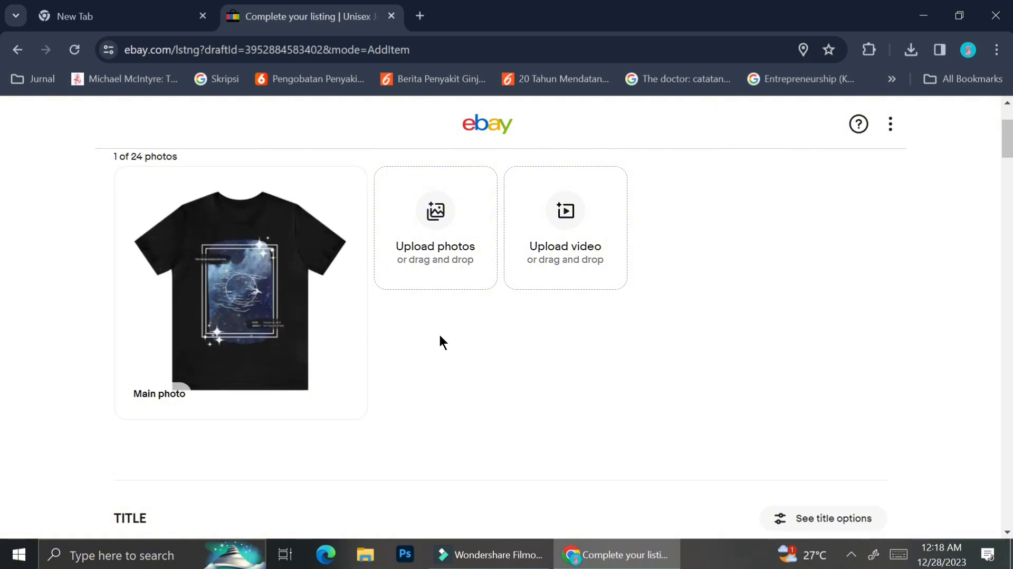
mouse_move(280, 228)
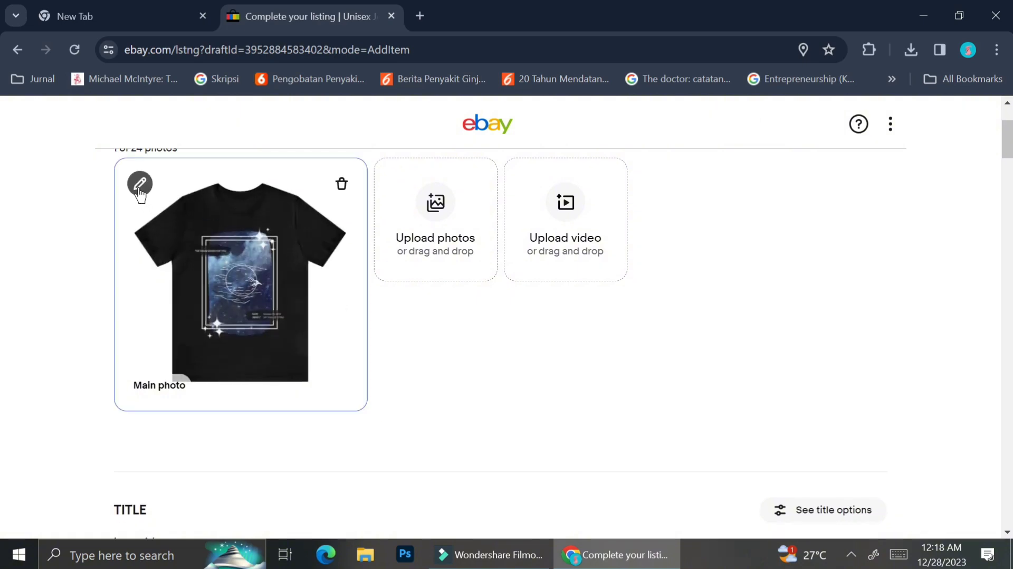
scroll(403, 312, "down", 4)
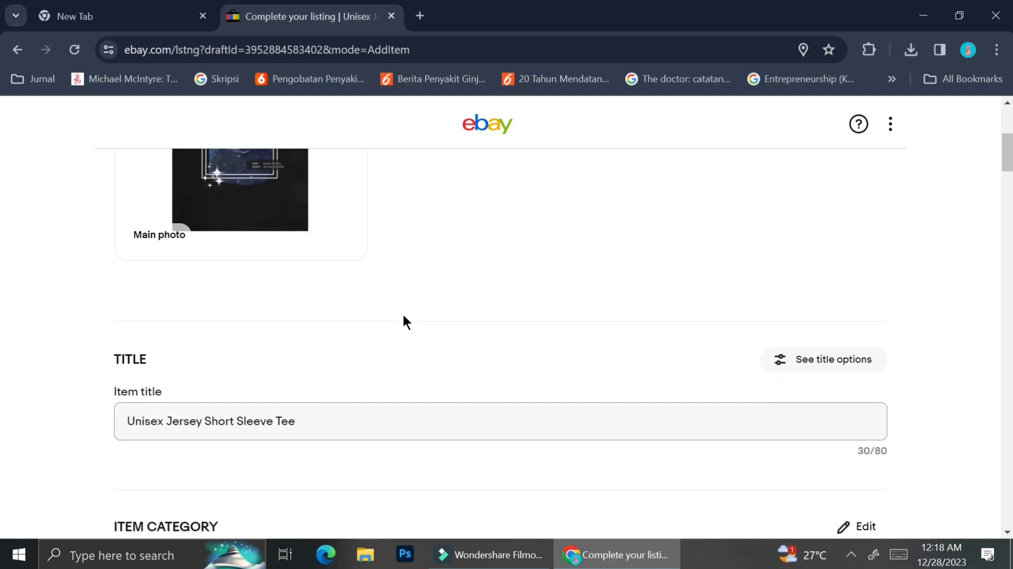
Step: In the Item category dialog, open First category and search categories for 'unisex'
scroll(403, 315, "down", 3)
left_click(859, 240)
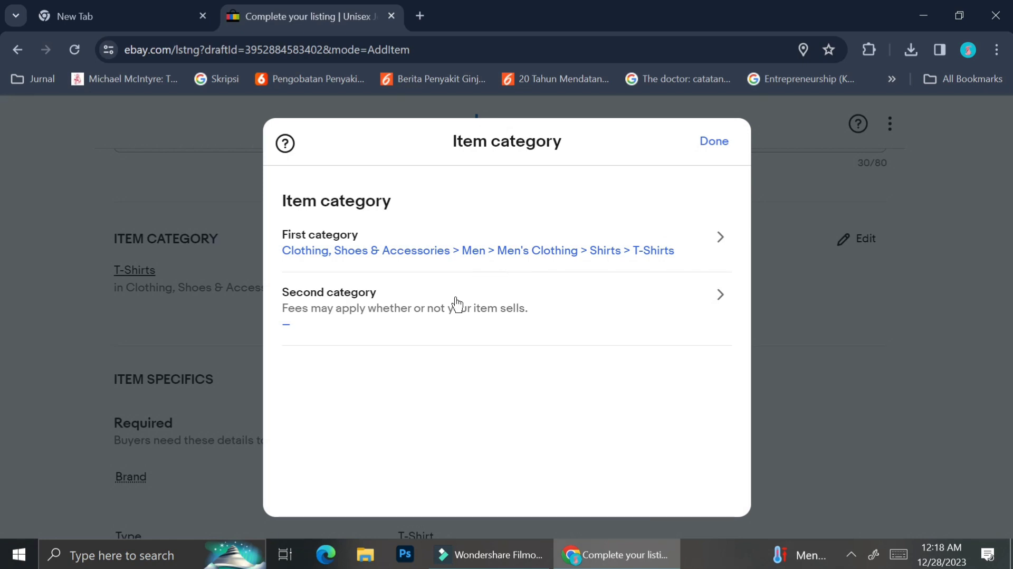
left_click(709, 247)
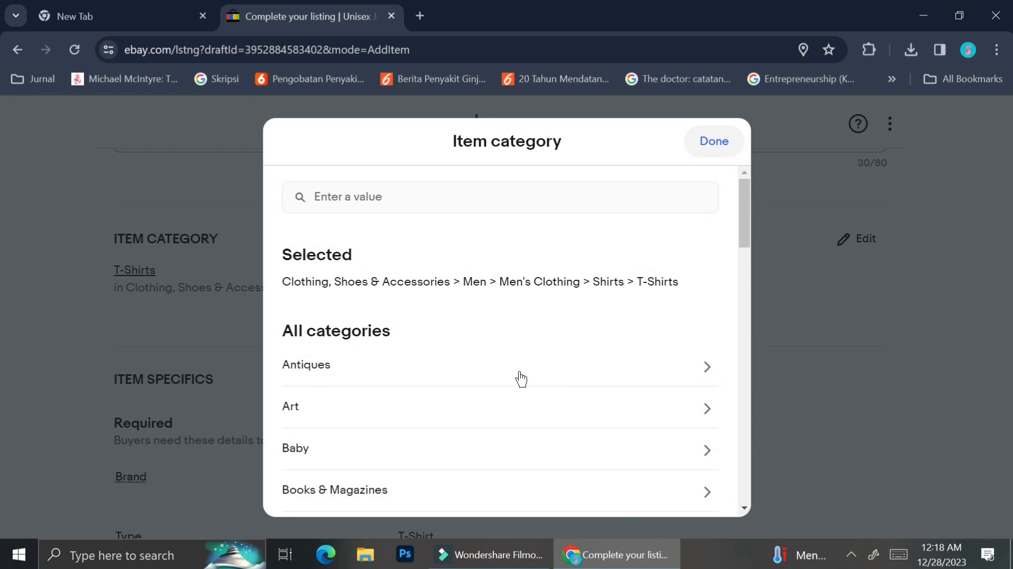
scroll(521, 377, "down", 3)
scroll(520, 378, "up", 3)
left_click(595, 194)
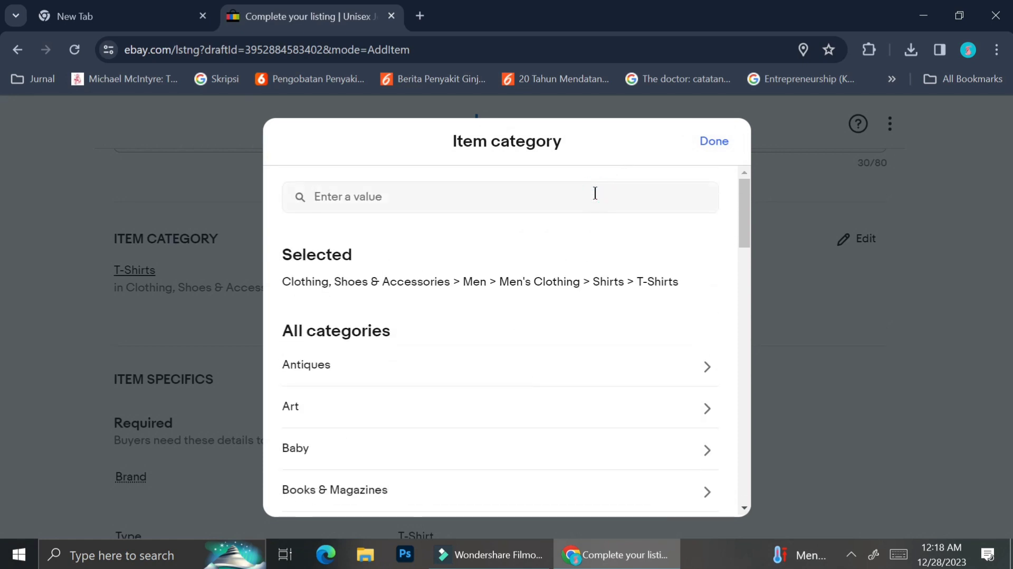
type("unis")
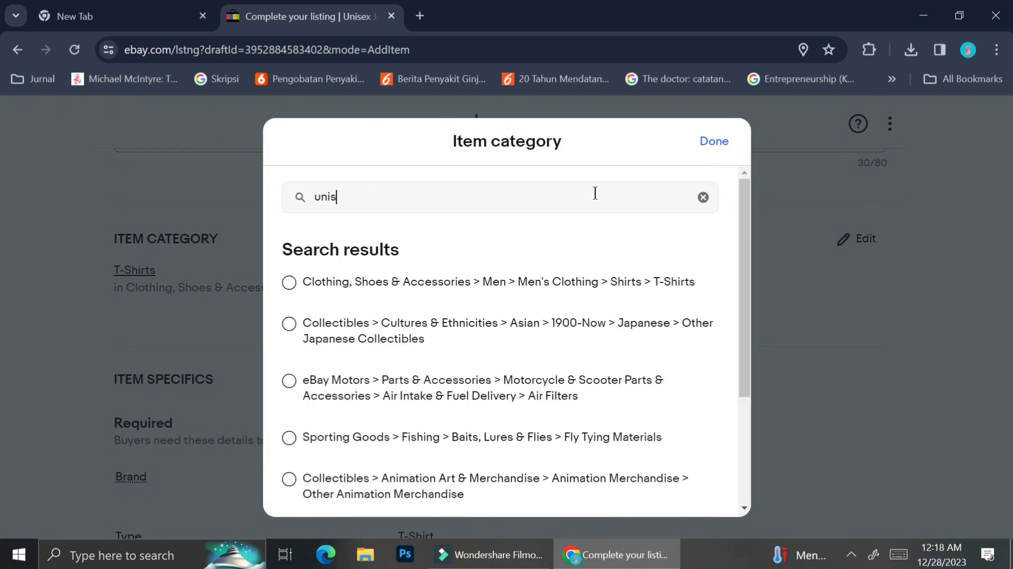
type("ex")
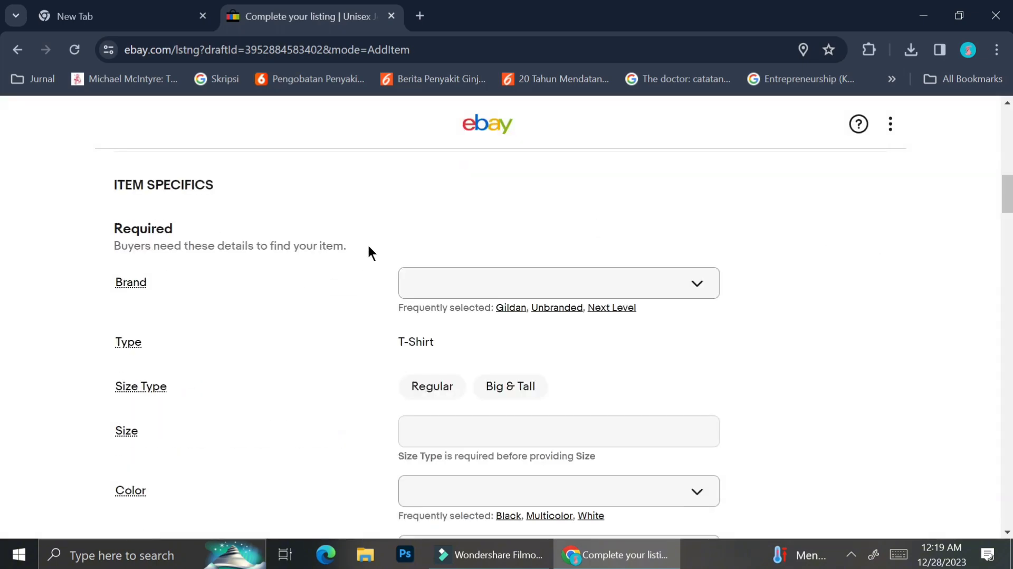
Step: Set the brand to Unbranded and the size type to Regular
left_click(484, 284)
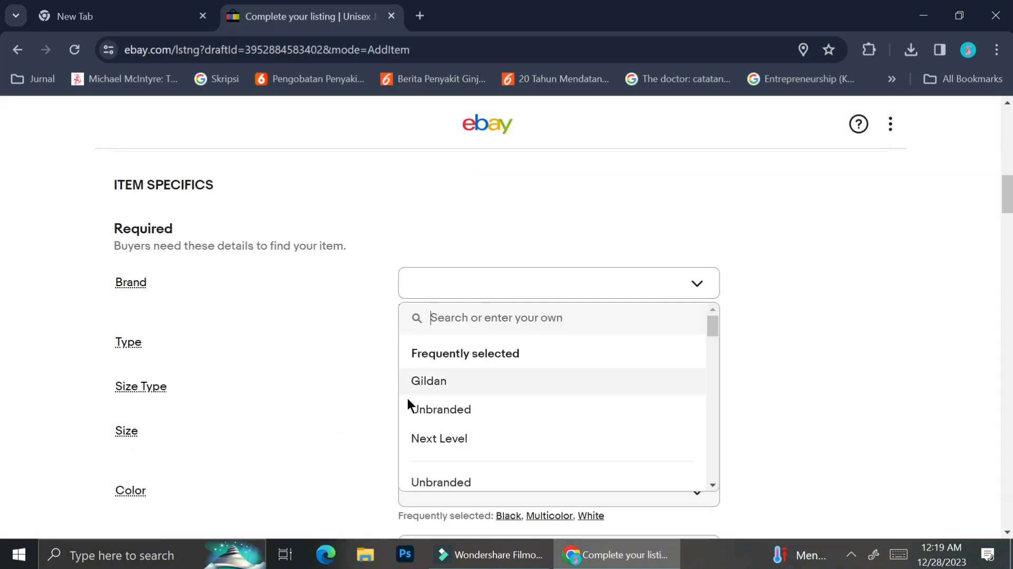
left_click(416, 410)
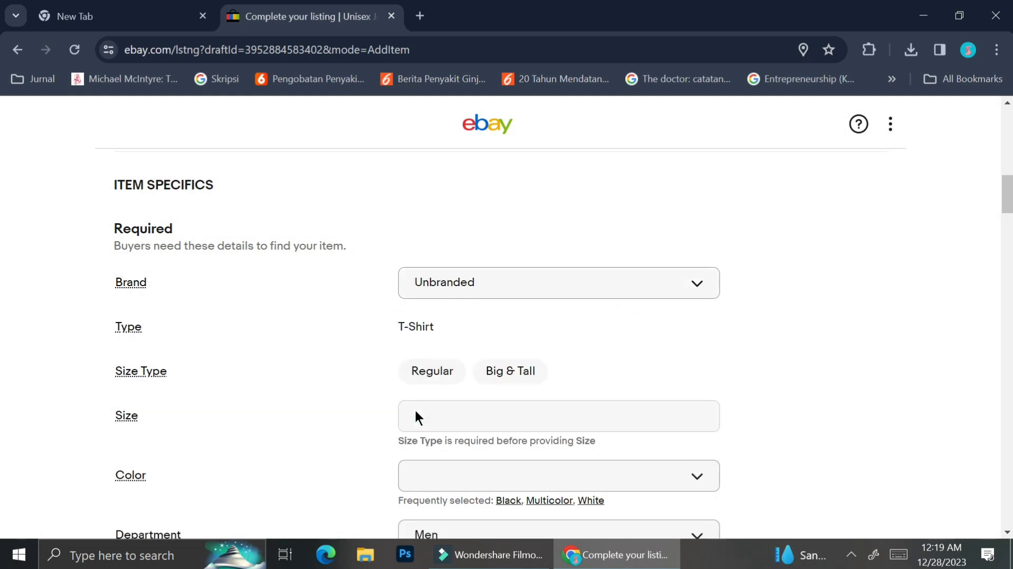
scroll(416, 411, "down", 1)
left_click(439, 300)
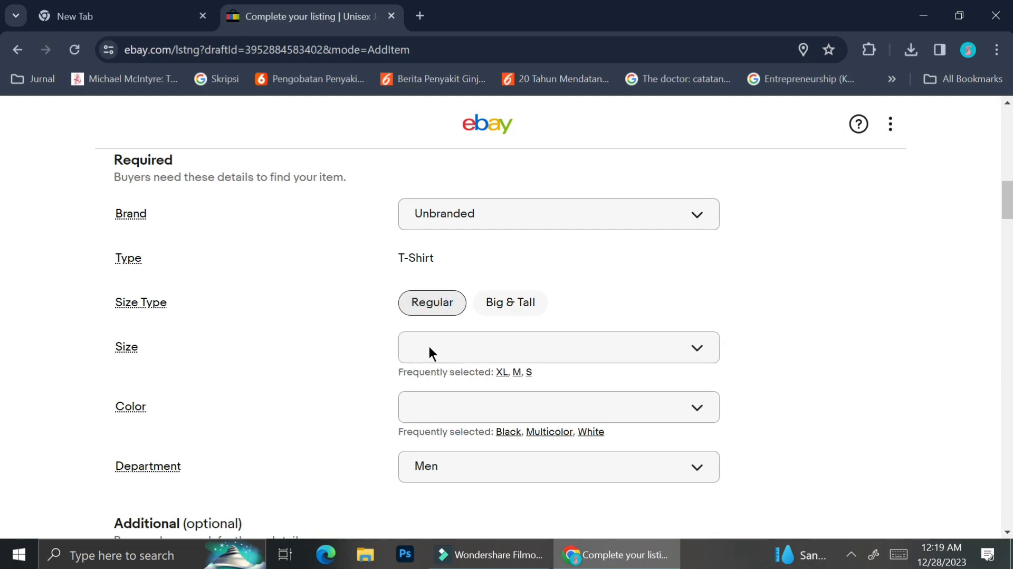
Step: Type 'M, L, XL' into the Size dropdown's search box
mouse_move(129, 354)
left_click(495, 342)
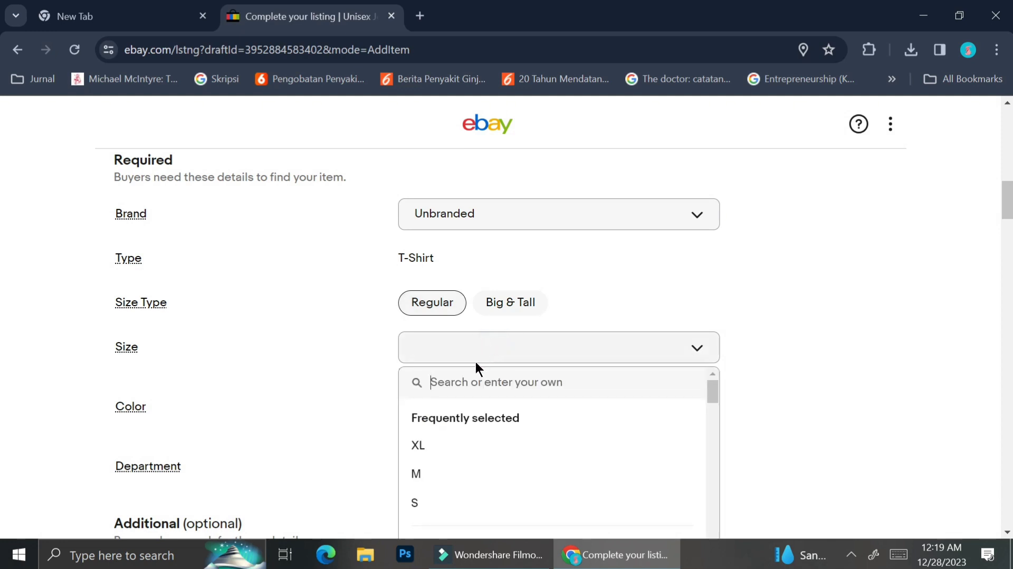
type("M")
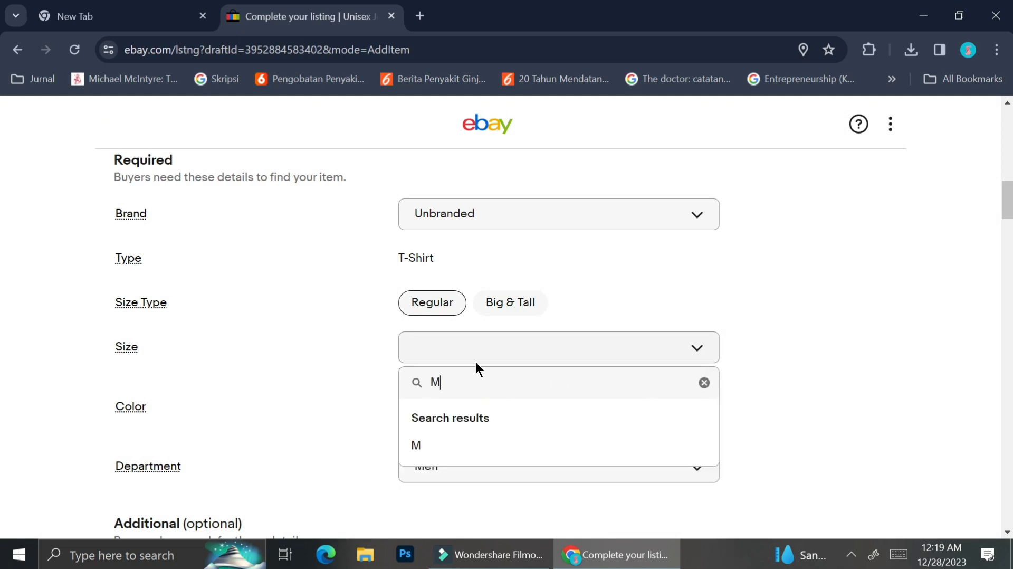
type(",")
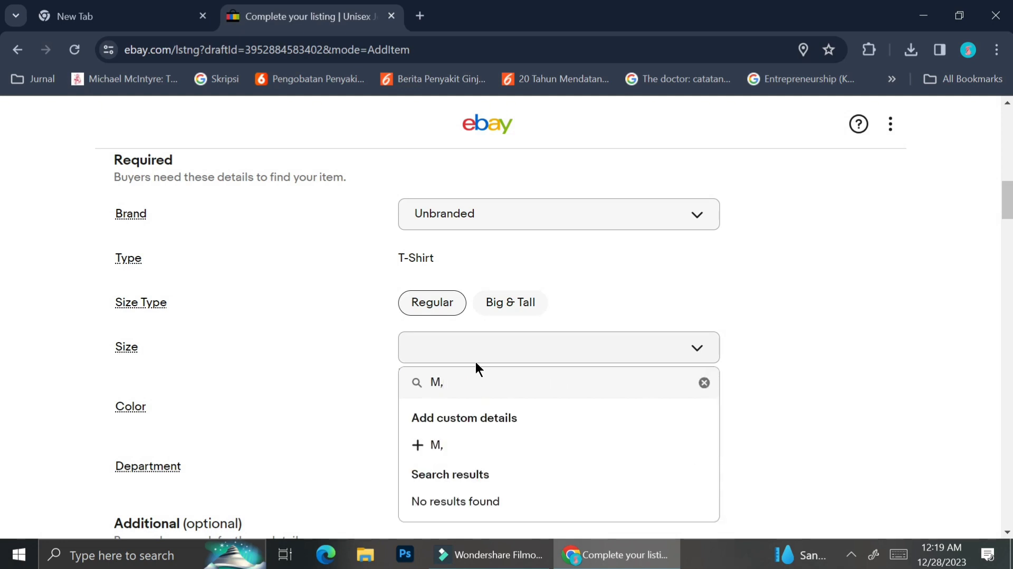
type(" L, XL")
Step: Add M, L, XL as the custom Size value
left_click(426, 449)
scroll(522, 395, "down", 3)
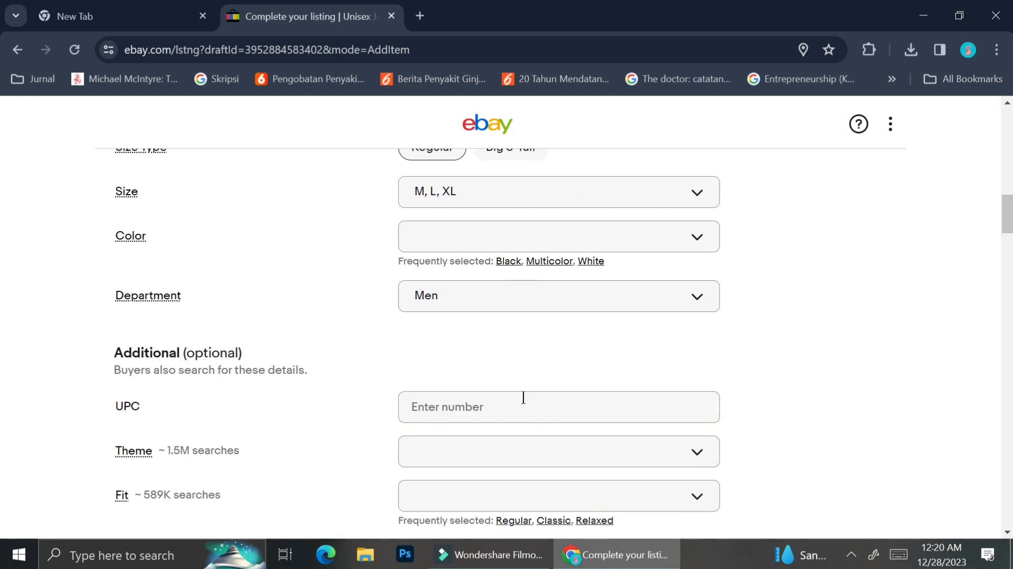
scroll(523, 397, "up", 1)
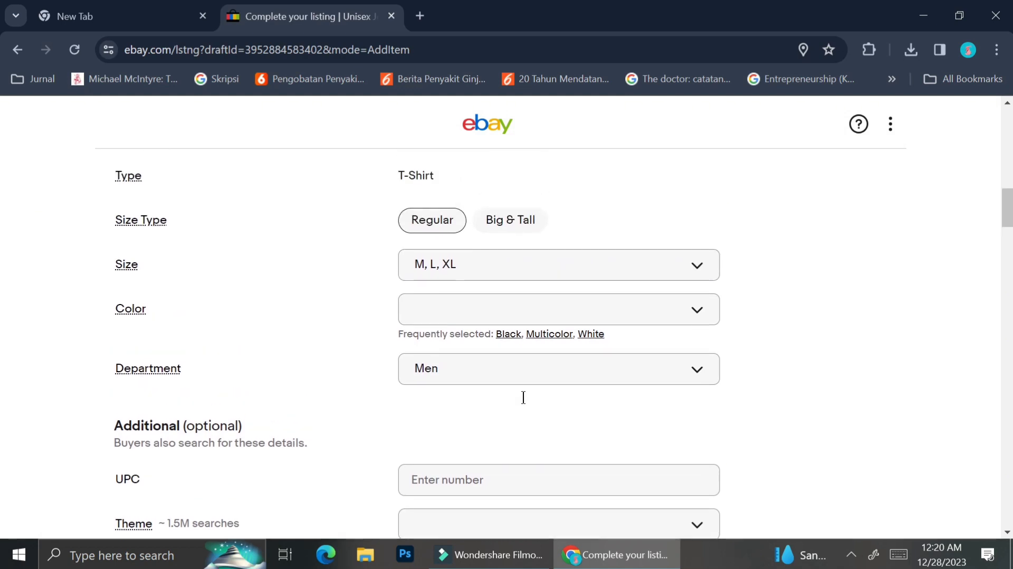
Step: Clear Black from Color and type 'Black, White' into the colour search
left_click(579, 301)
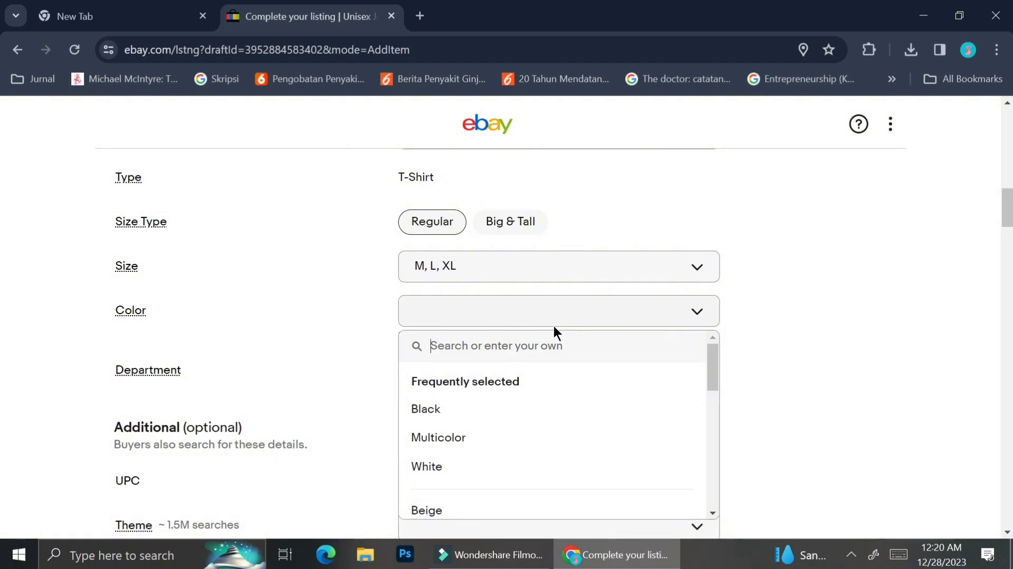
left_click(477, 409)
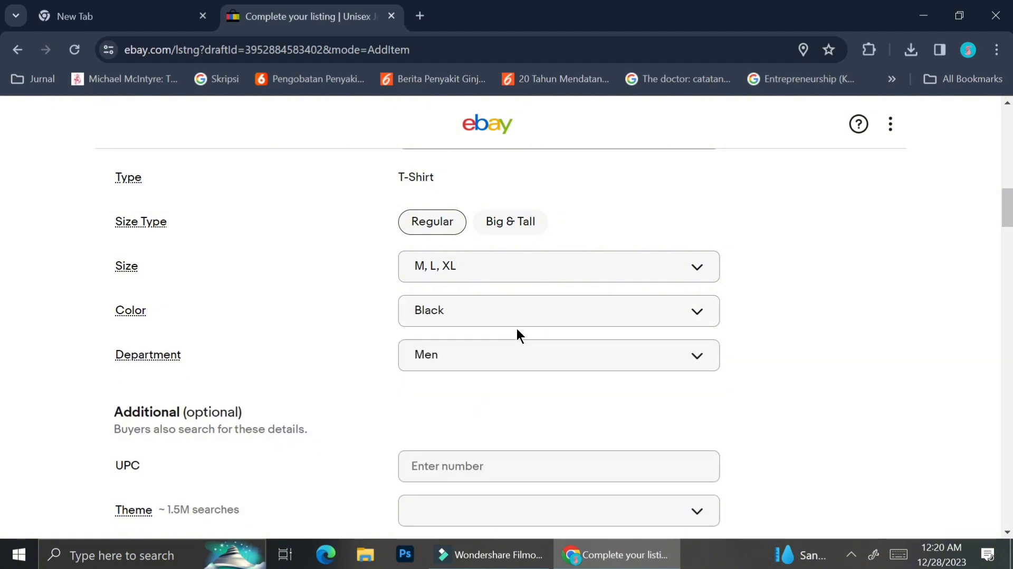
left_click(528, 312)
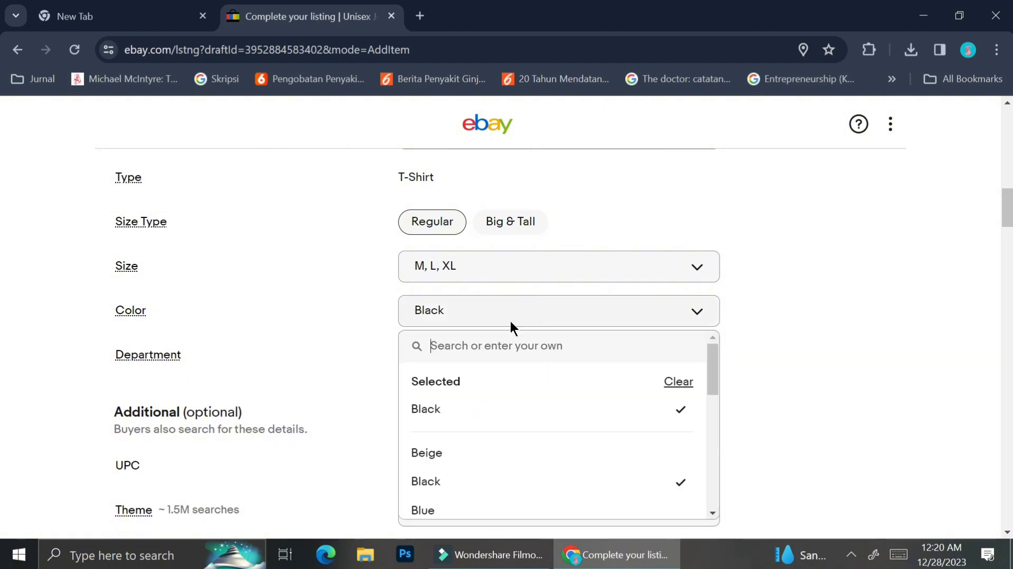
left_click(468, 359)
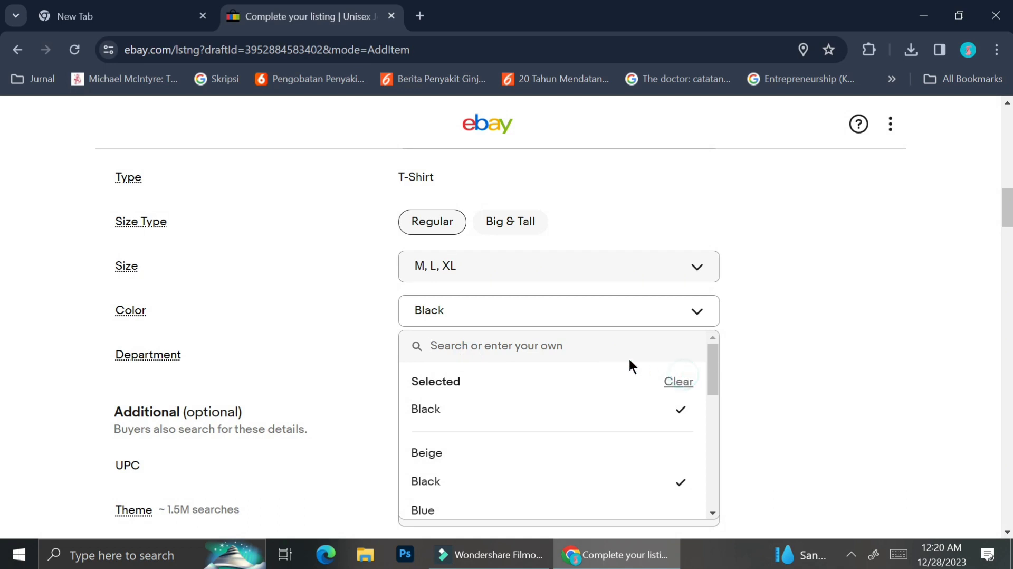
left_click(679, 381)
left_click(634, 333)
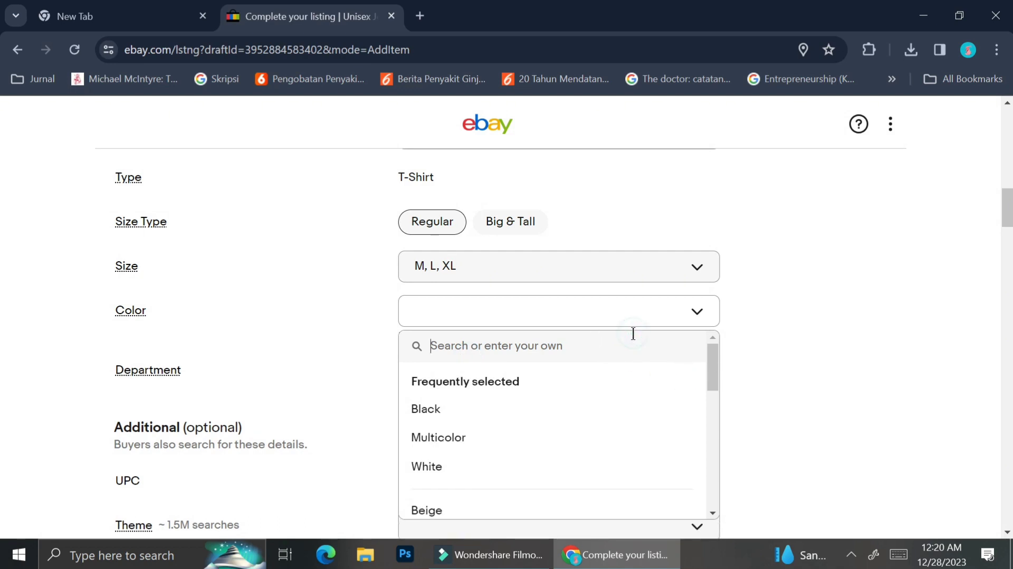
type("Black, WH")
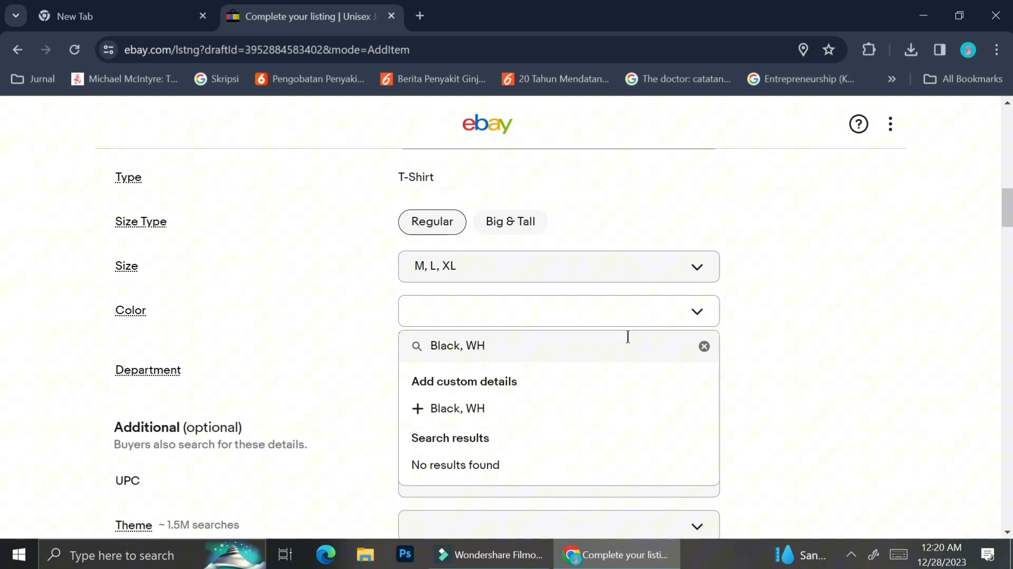
key("BackSpace")
type("ite")
key("BackSpace")
key("BackSpace")
key("BackSpace")
type("hite")
left_click(599, 414)
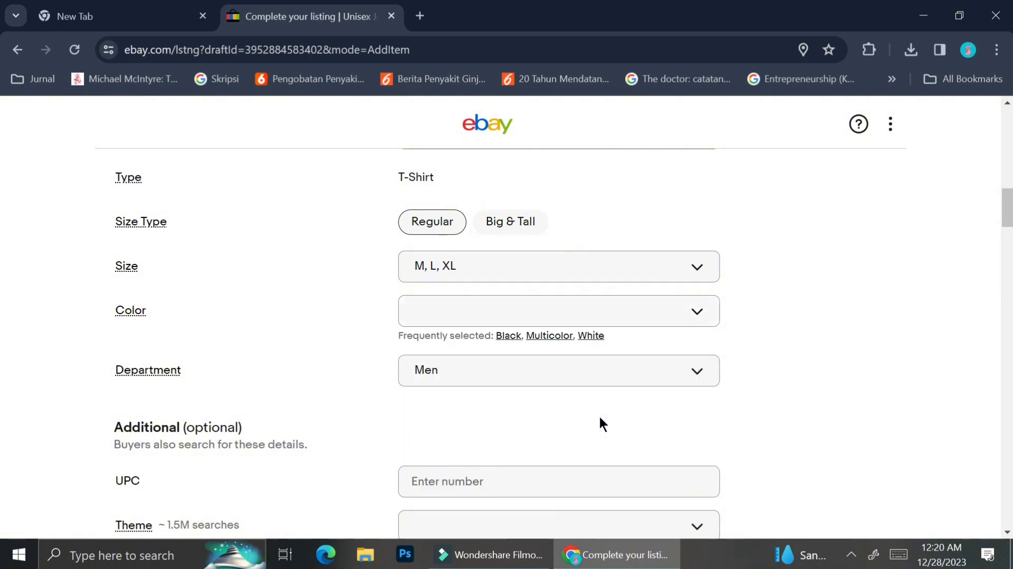
scroll(637, 404, "down", 2)
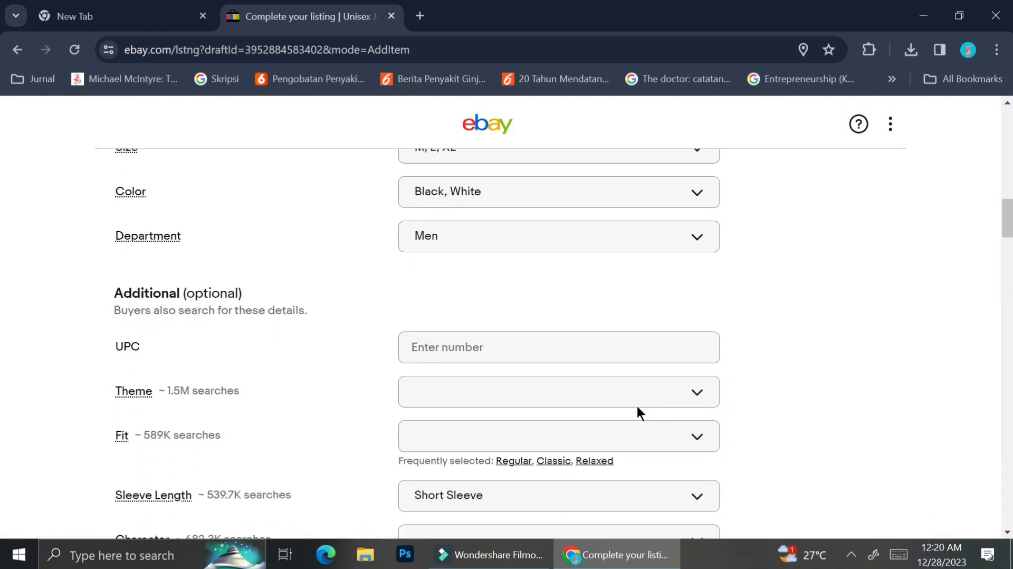
scroll(637, 404, "down", 1)
left_click(650, 386)
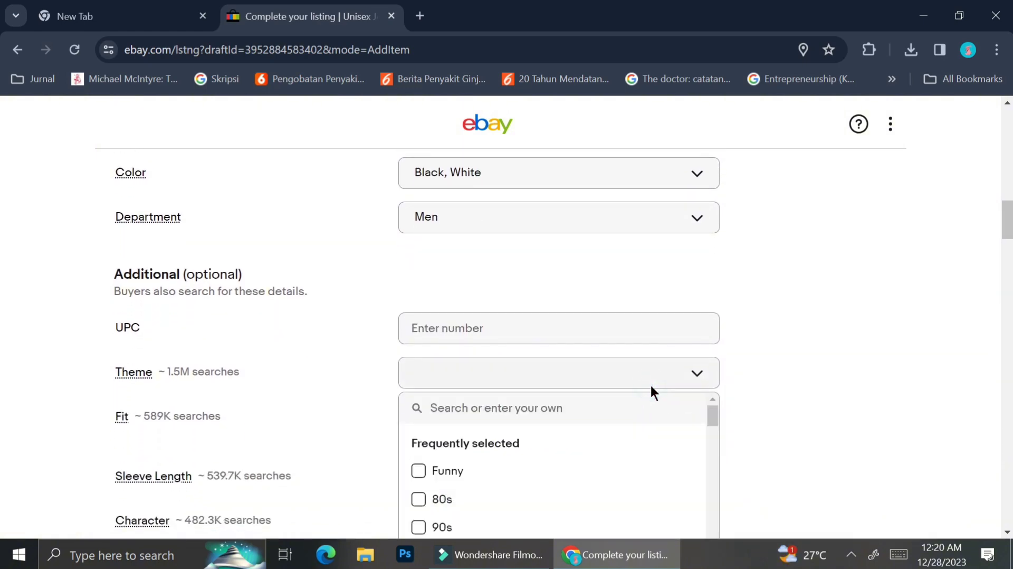
left_click(650, 385)
scroll(746, 364, "down", 5)
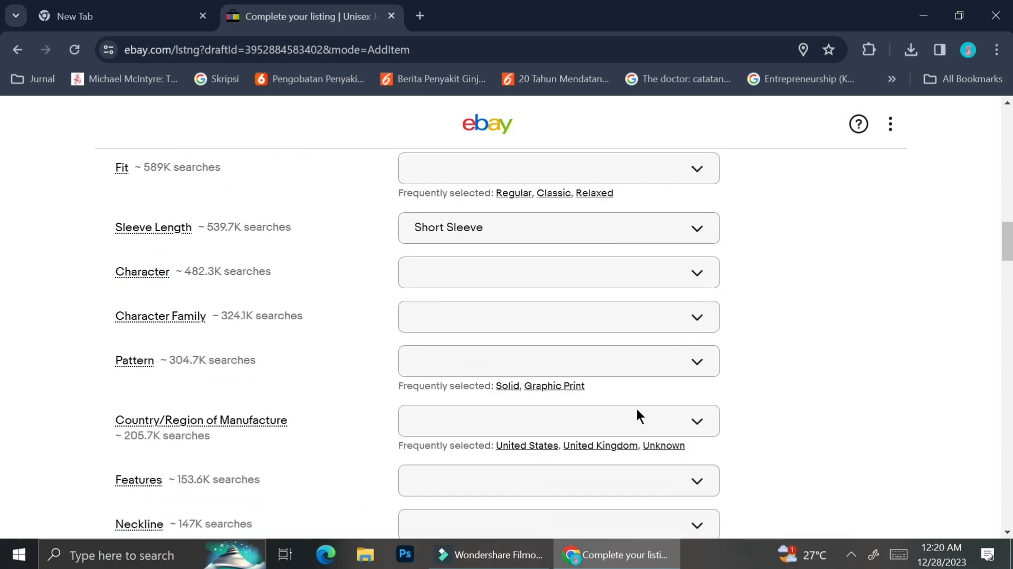
scroll(625, 421, "down", 2)
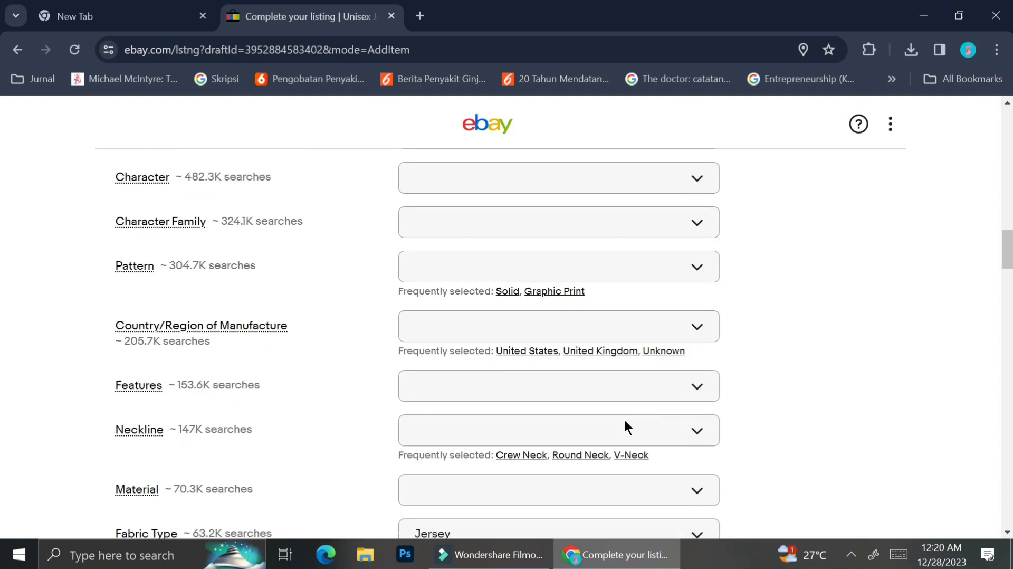
scroll(647, 323, "down", 6)
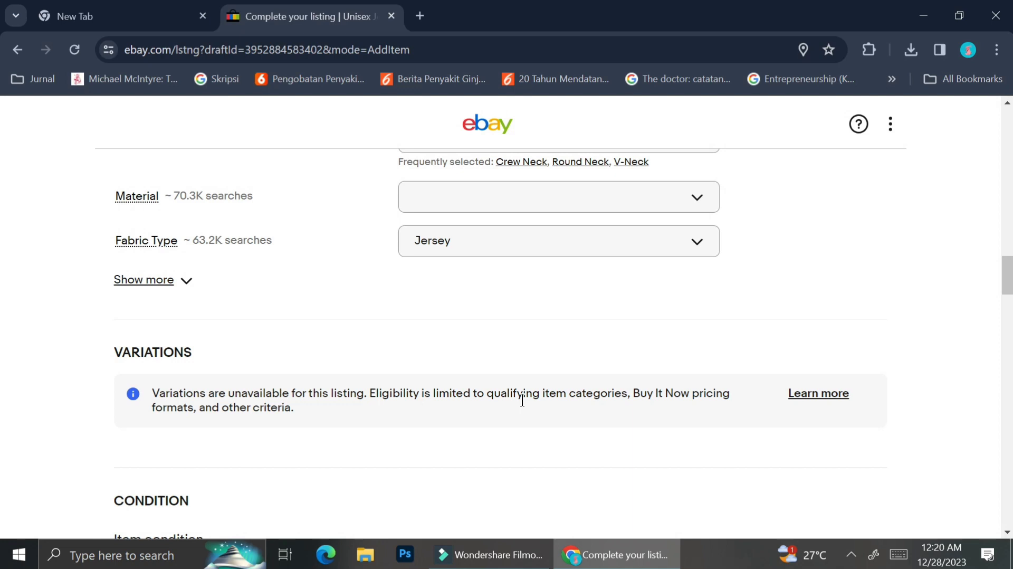
scroll(706, 388, "down", 2)
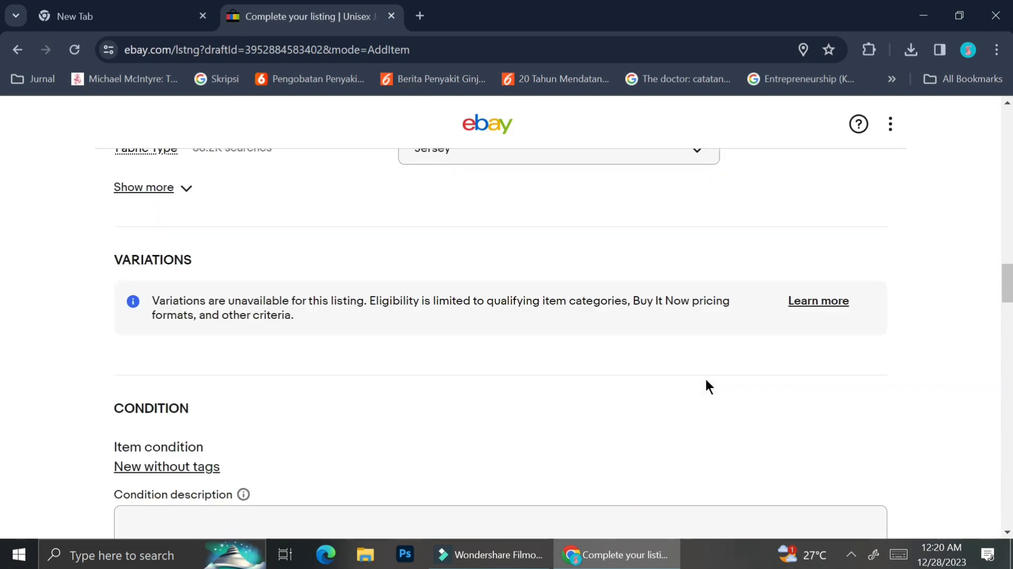
scroll(705, 377, "up", 1)
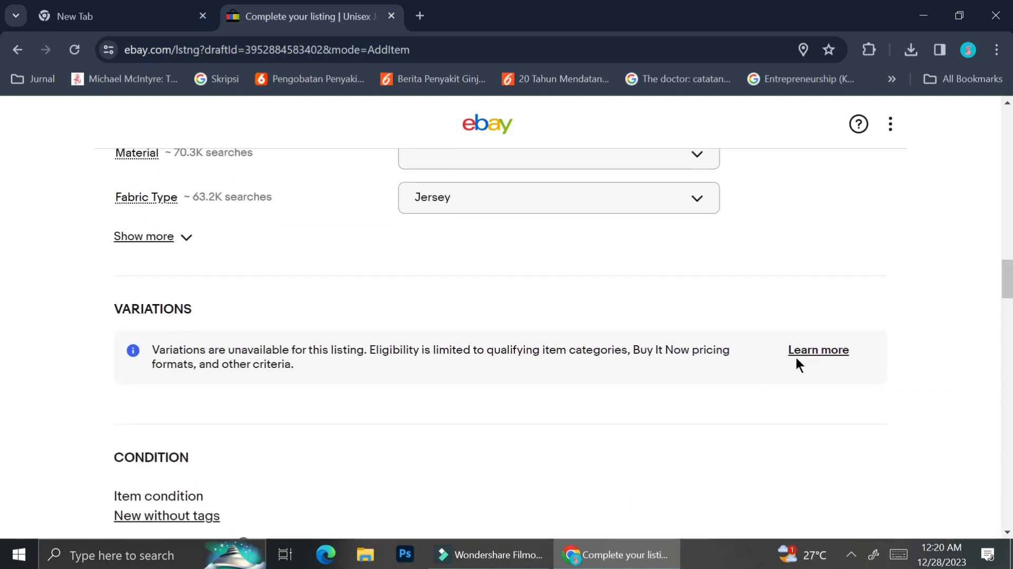
Step: Open the listing variations help article and read through it
left_click(810, 350)
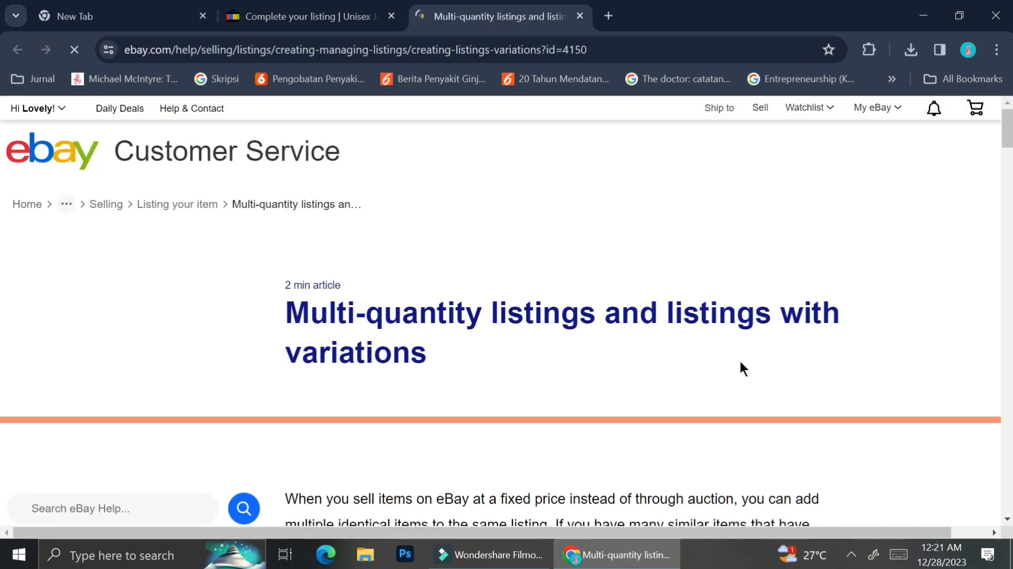
scroll(682, 397, "down", 2)
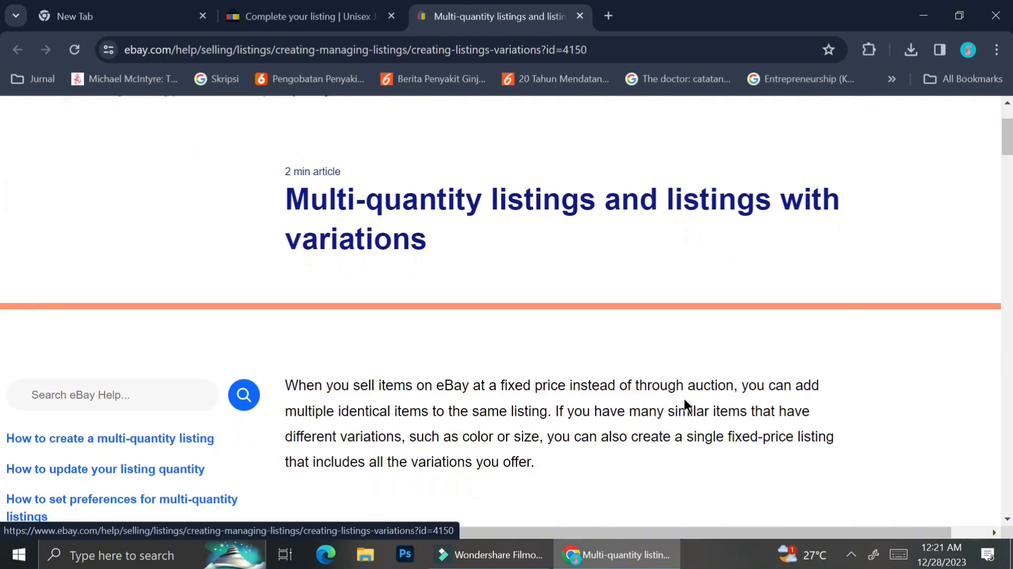
scroll(684, 404, "down", 1)
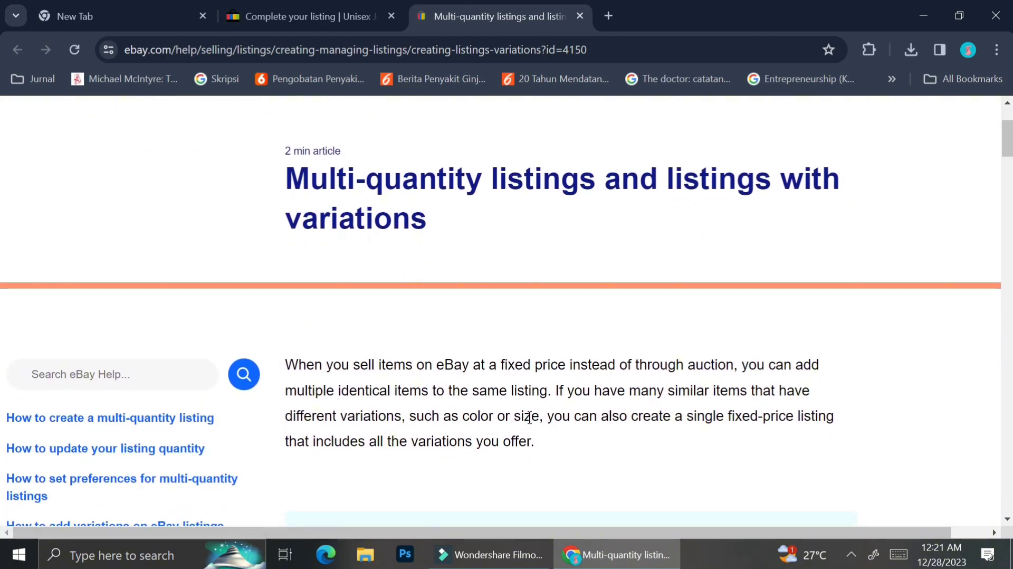
scroll(631, 432, "down", 4)
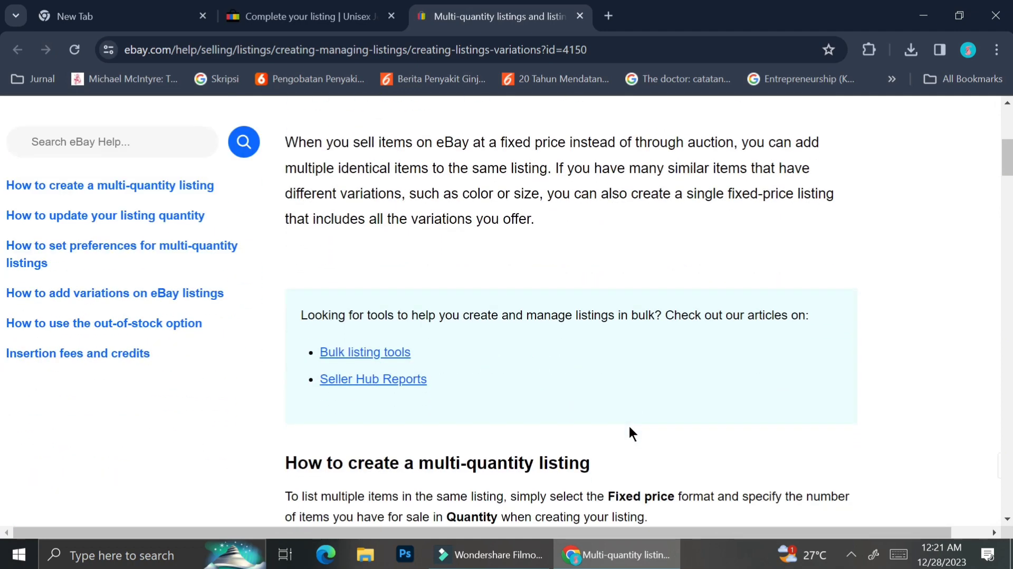
scroll(630, 429, "down", 4)
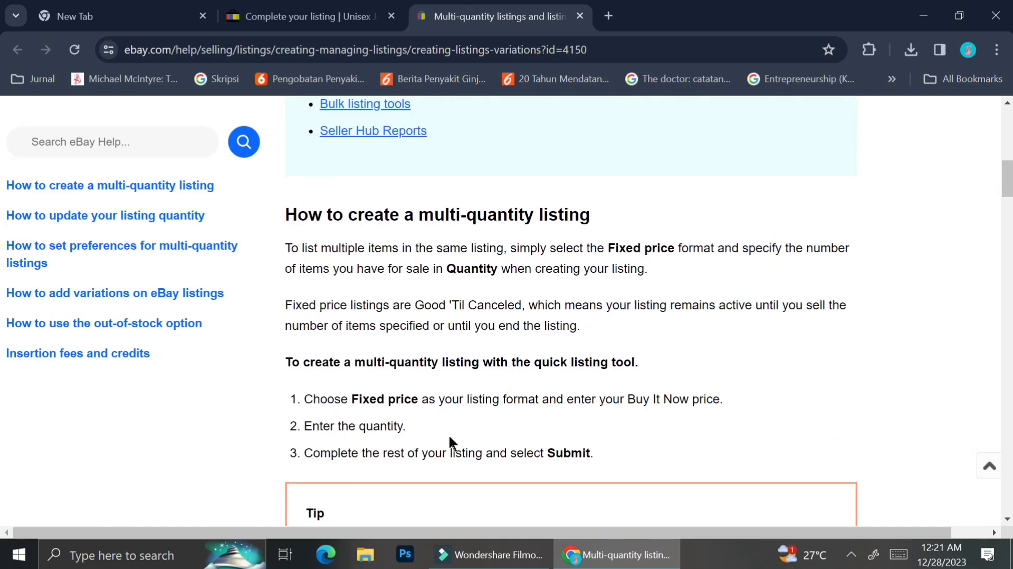
scroll(449, 441, "down", 1)
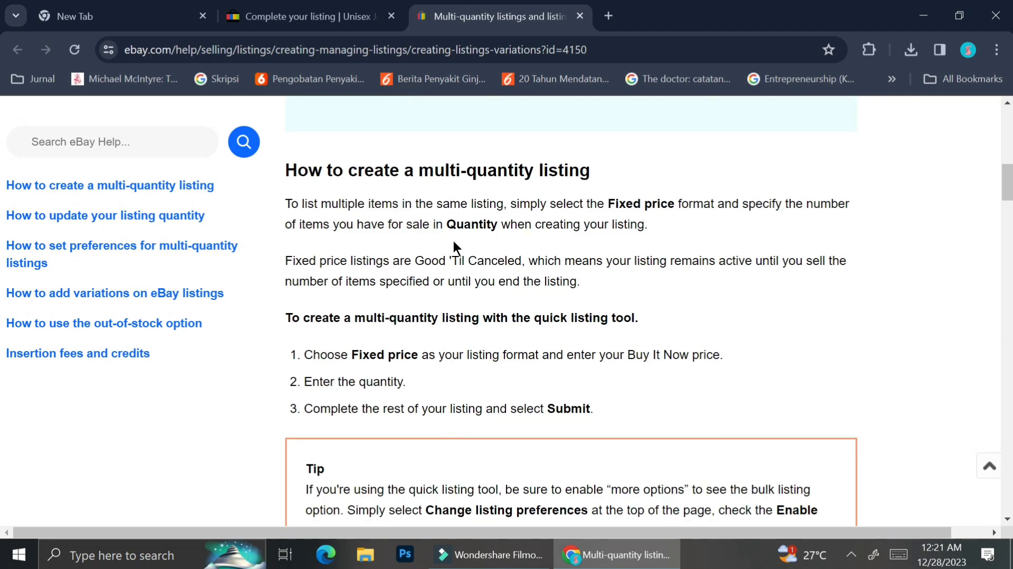
scroll(832, 309, "down", 4)
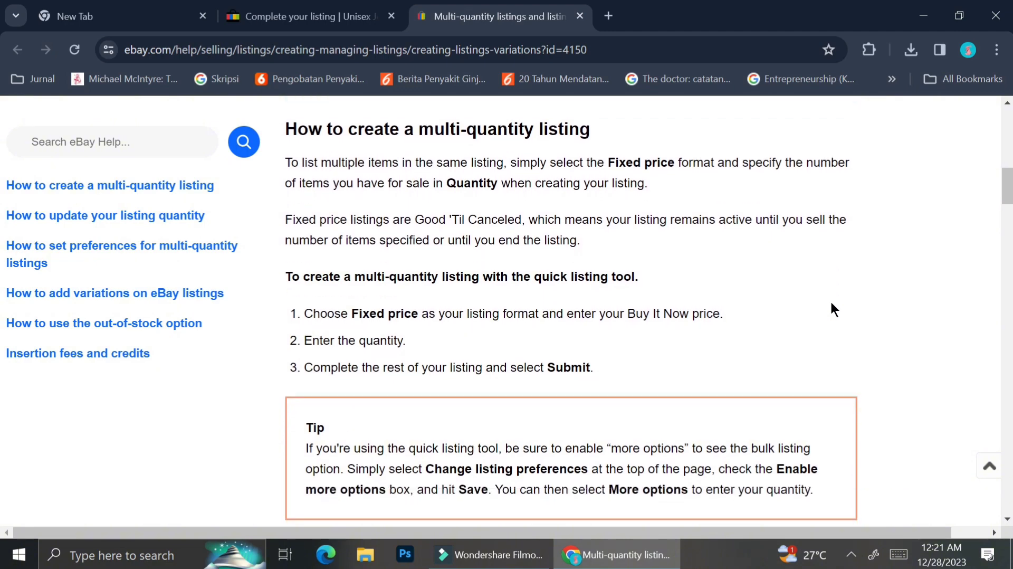
scroll(831, 309, "down", 1)
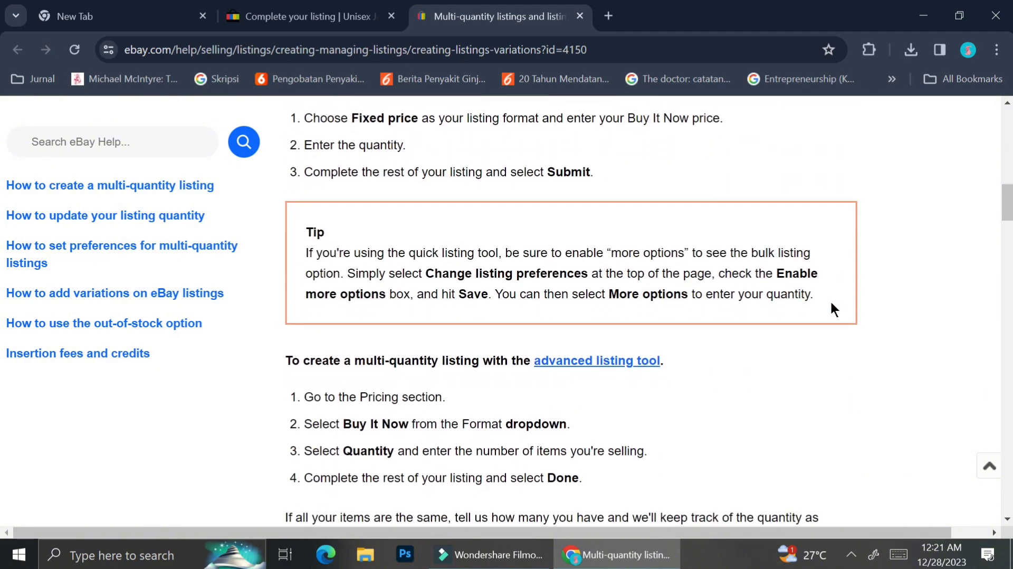
scroll(831, 309, "down", 2)
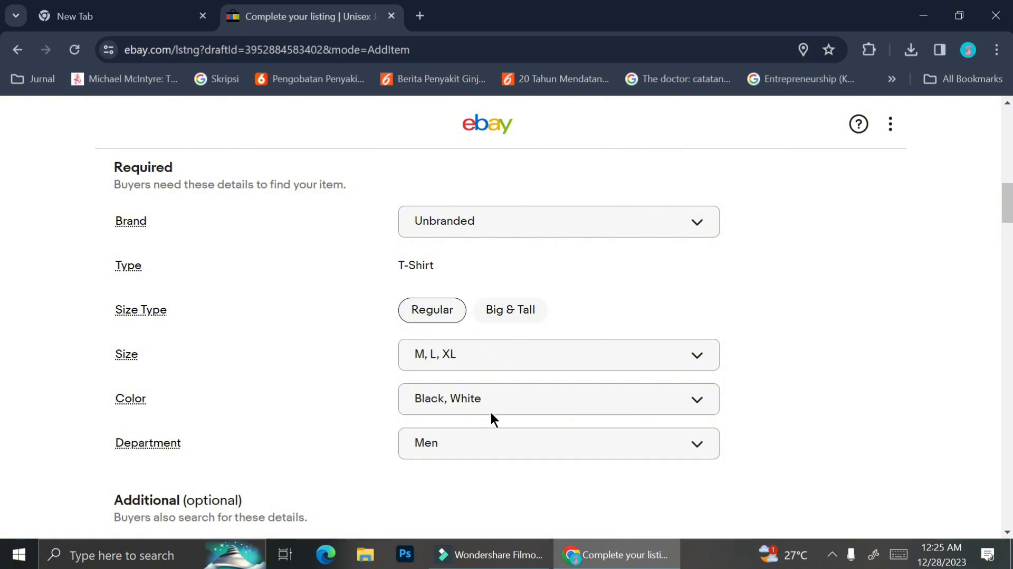
Step: Clear the Size values M, L, XL and the Color values Black, White from the item details
left_click(563, 365)
left_click(678, 425)
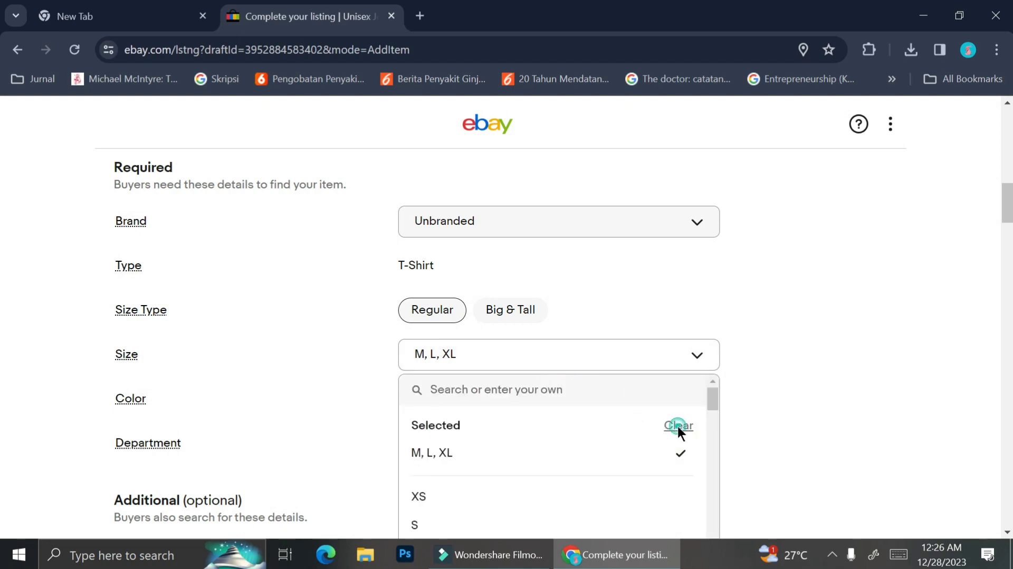
left_click(833, 330)
left_click(628, 414)
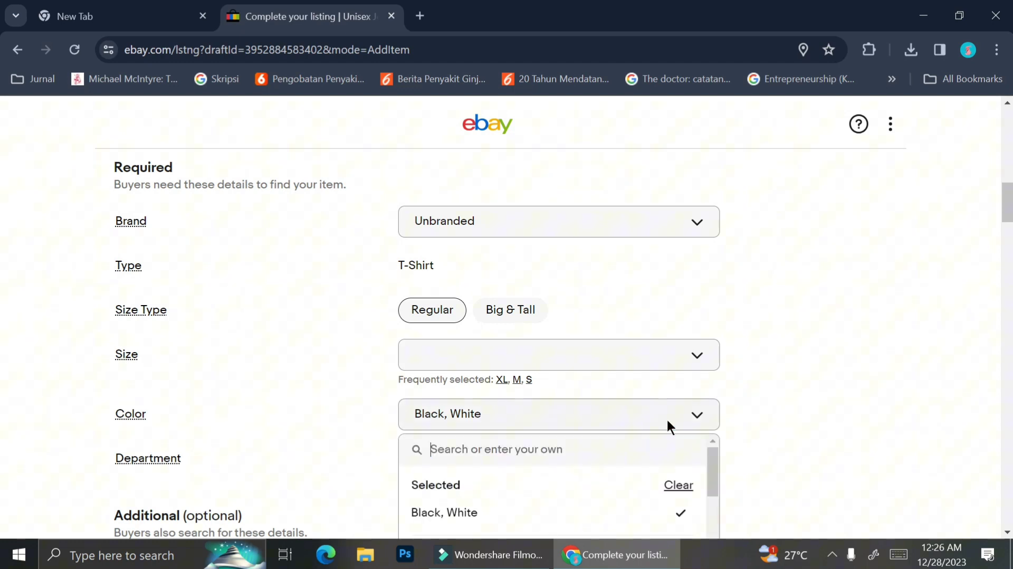
left_click(674, 485)
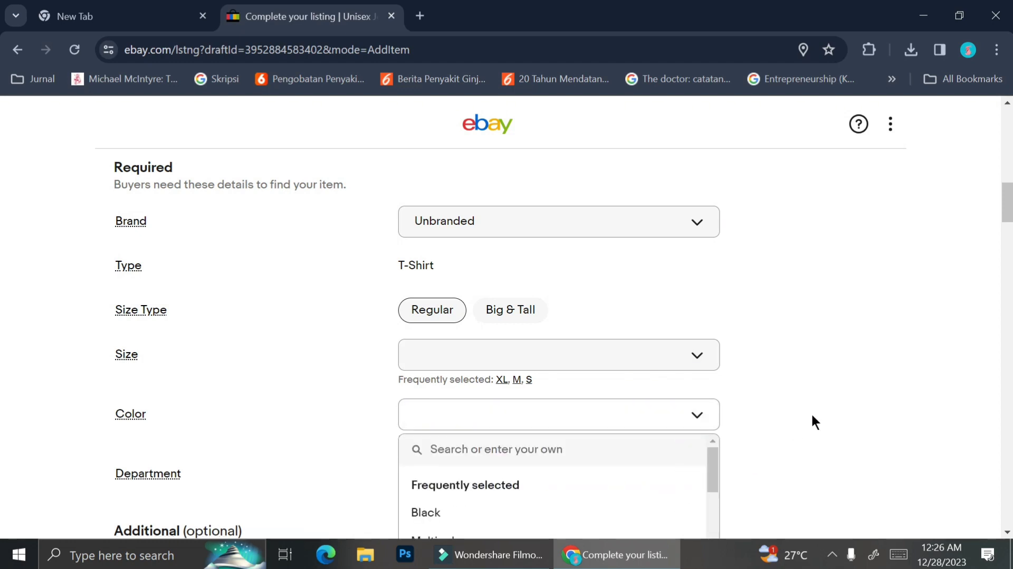
left_click(785, 387)
scroll(785, 387, "down", 10)
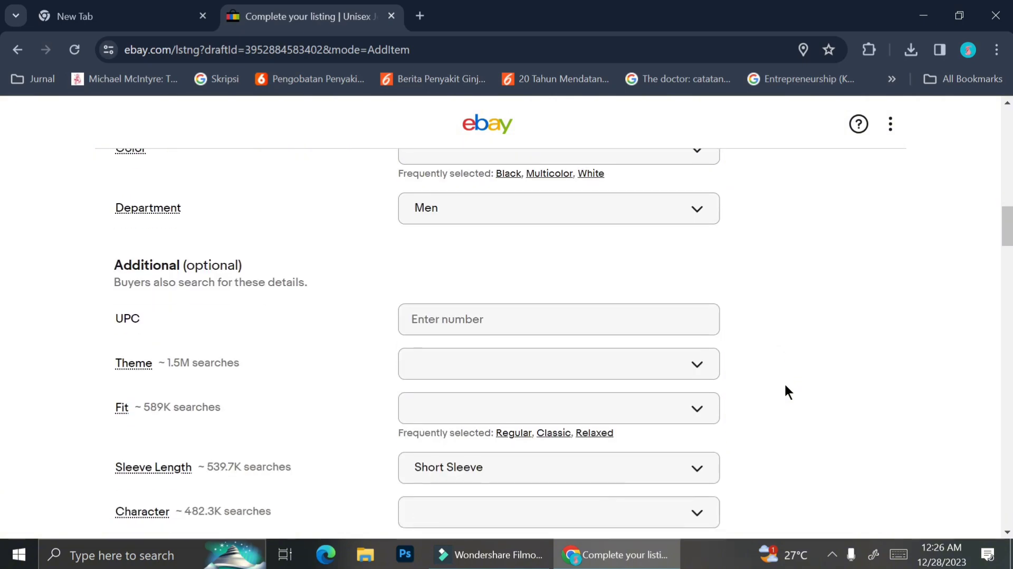
scroll(785, 391, "down", 9)
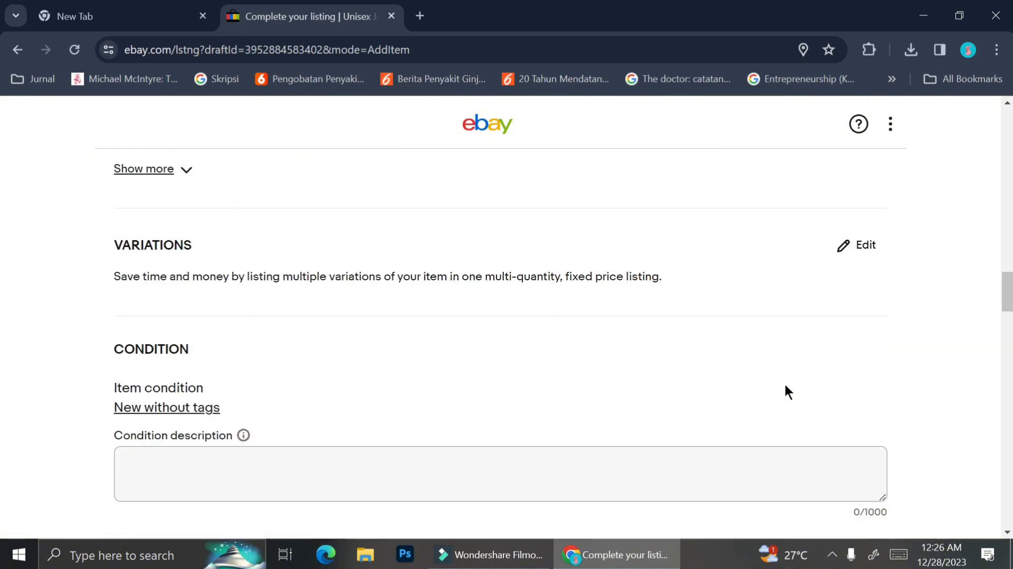
scroll(785, 386, "down", 12)
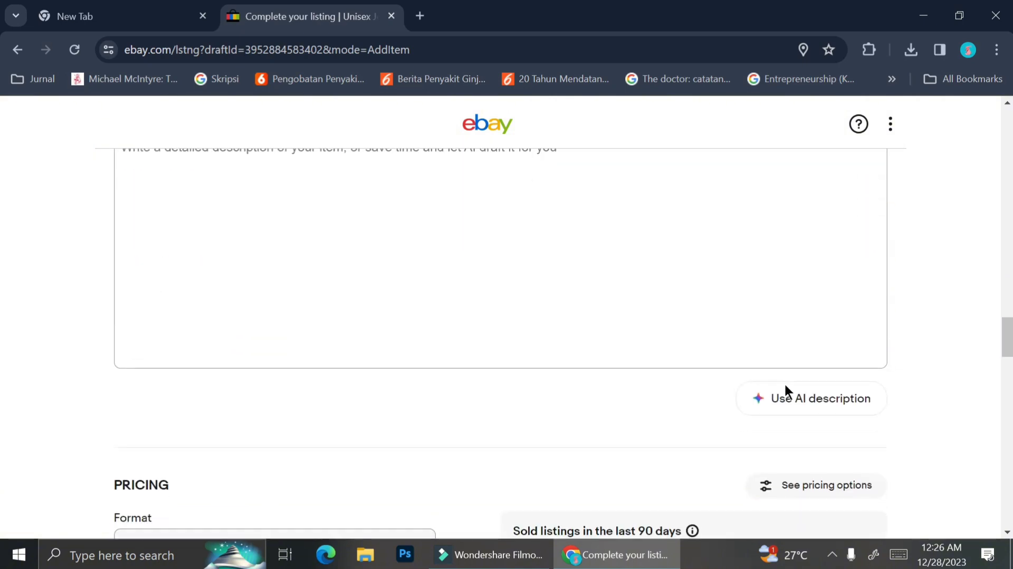
scroll(787, 392, "down", 8)
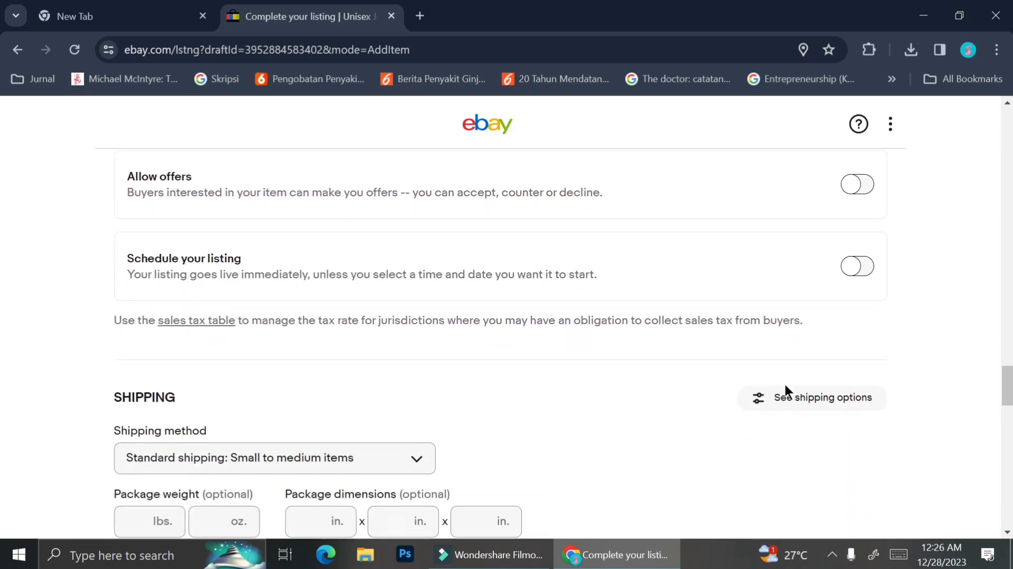
scroll(786, 387, "up", 15)
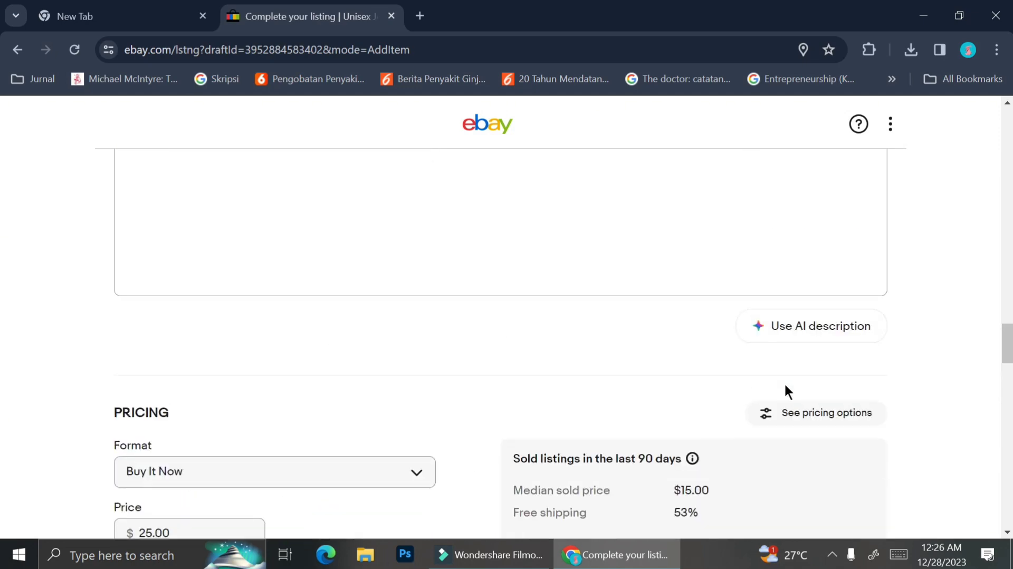
scroll(785, 386, "up", 6)
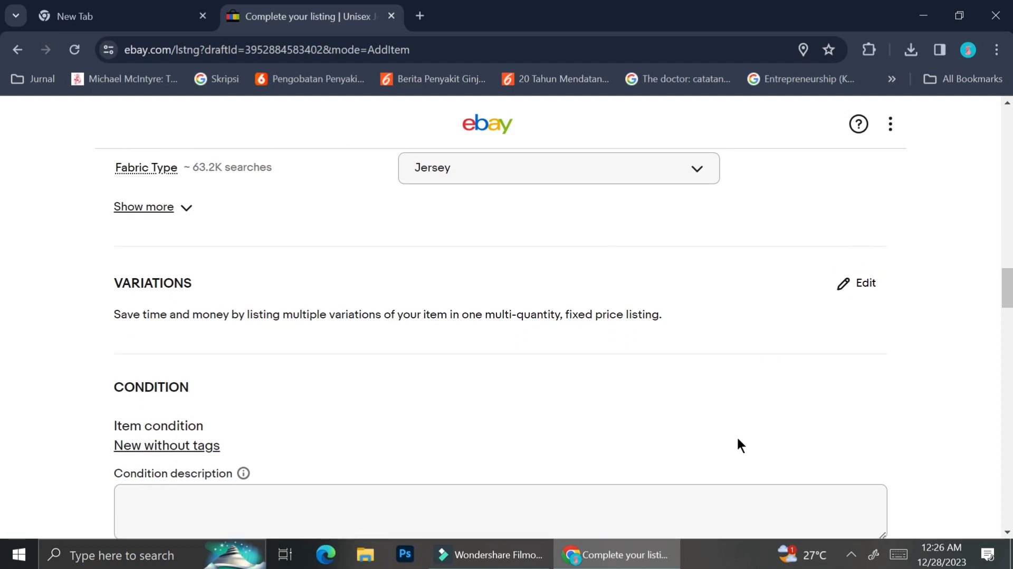
Step: Replace the Accents and Character variation attributes with Color, choosing Black and White
left_click(868, 288)
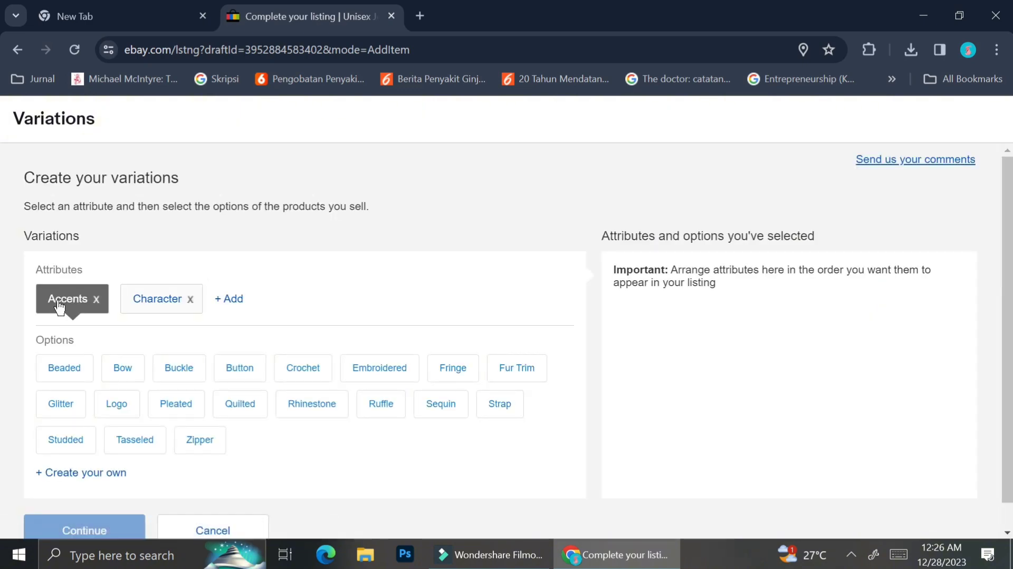
left_click(96, 300)
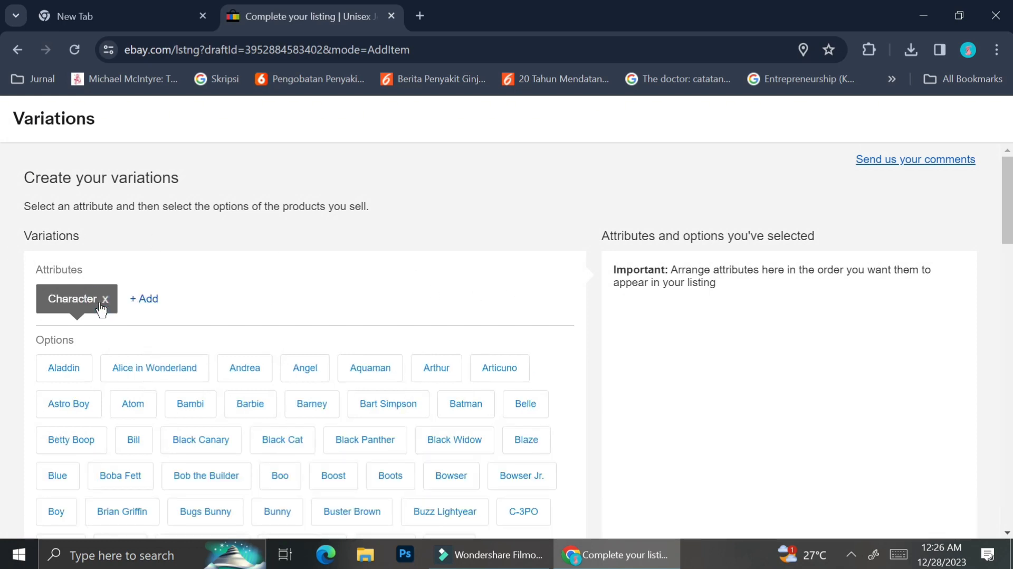
left_click(105, 301)
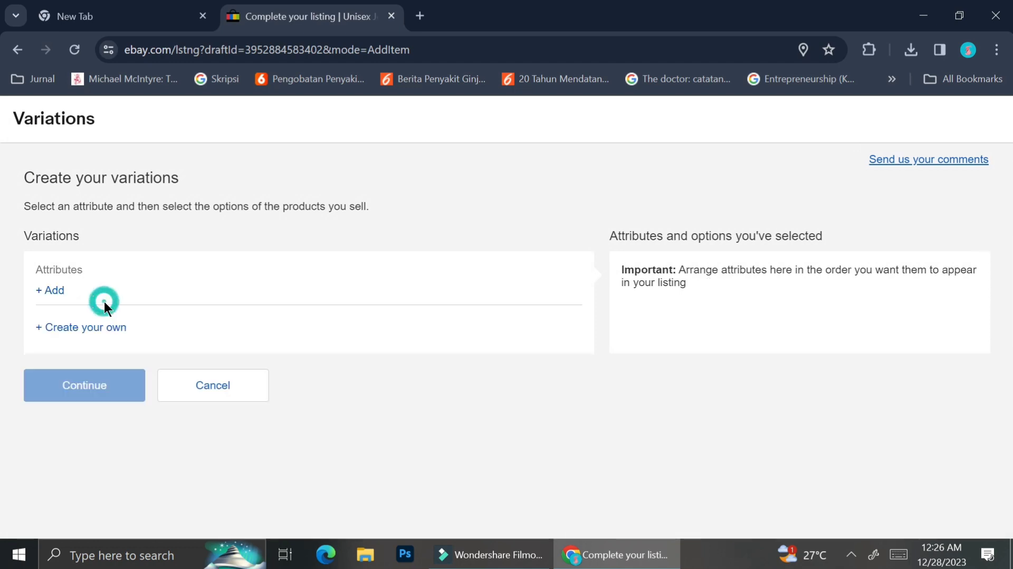
left_click(60, 292)
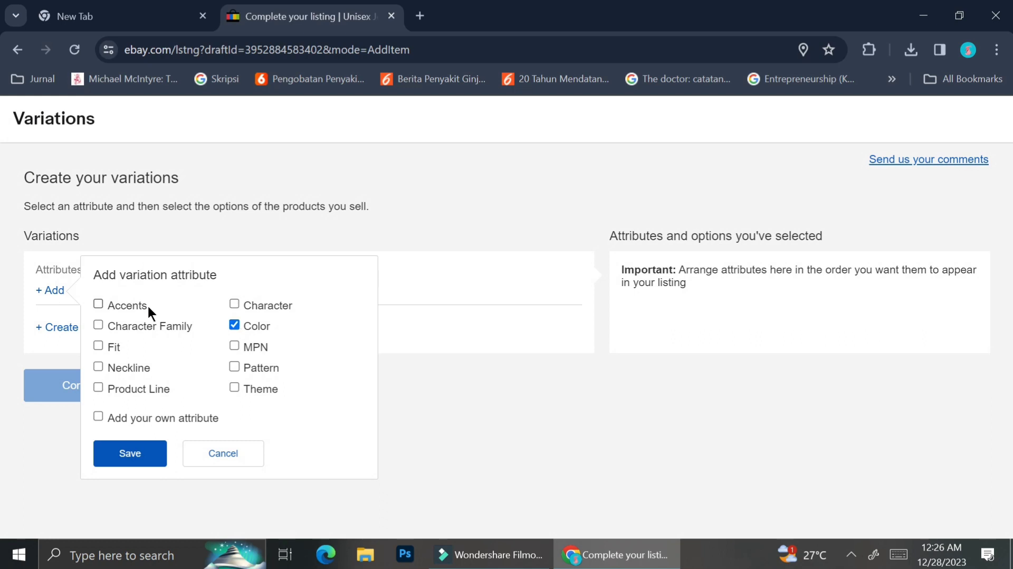
left_click(130, 450)
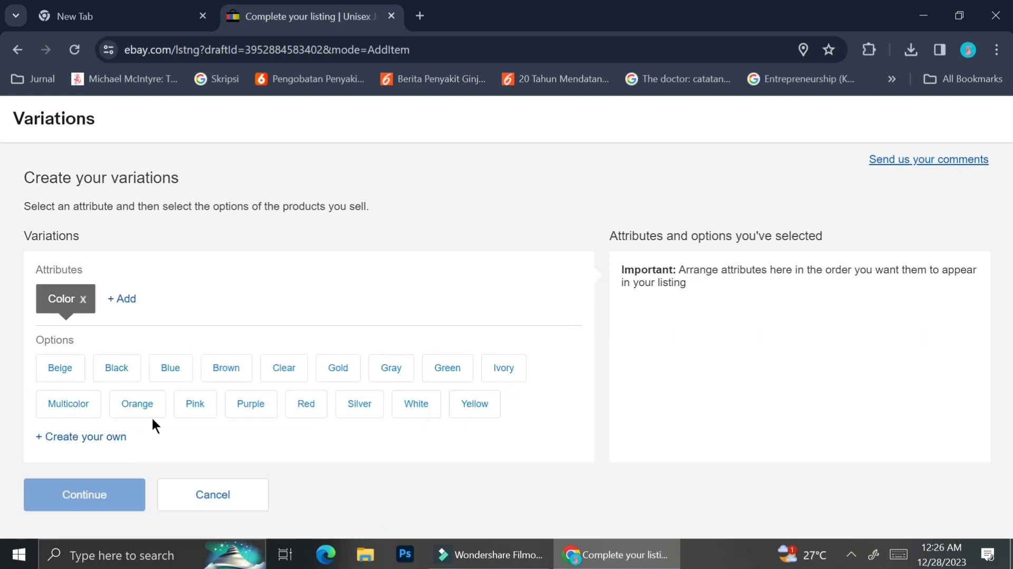
left_click(130, 377)
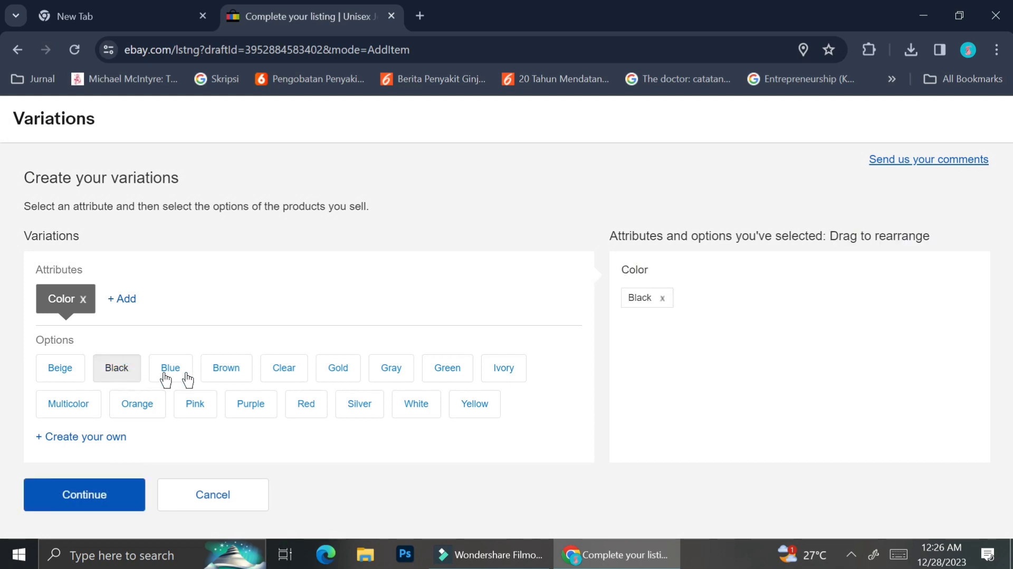
left_click(428, 410)
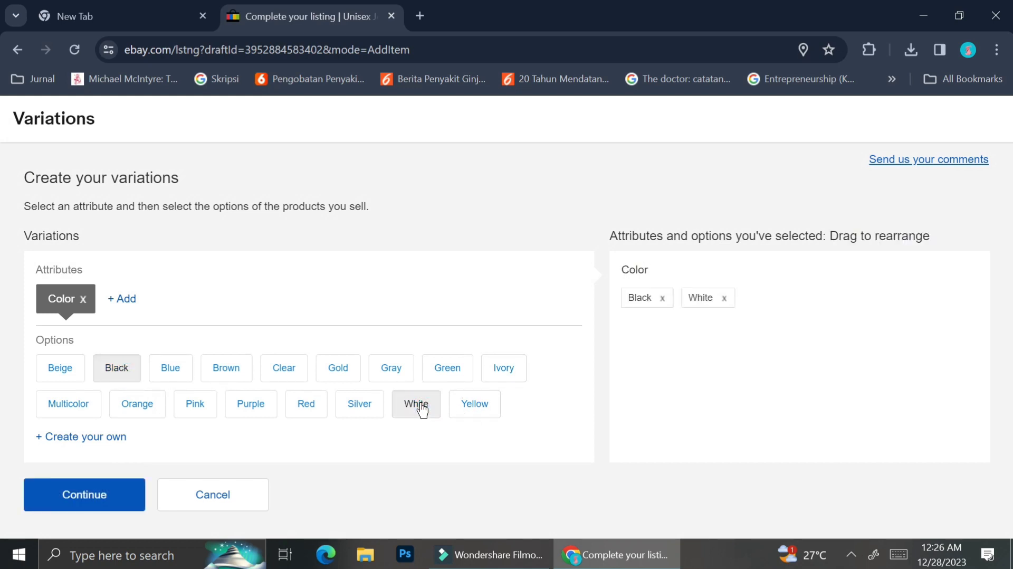
left_click(71, 499)
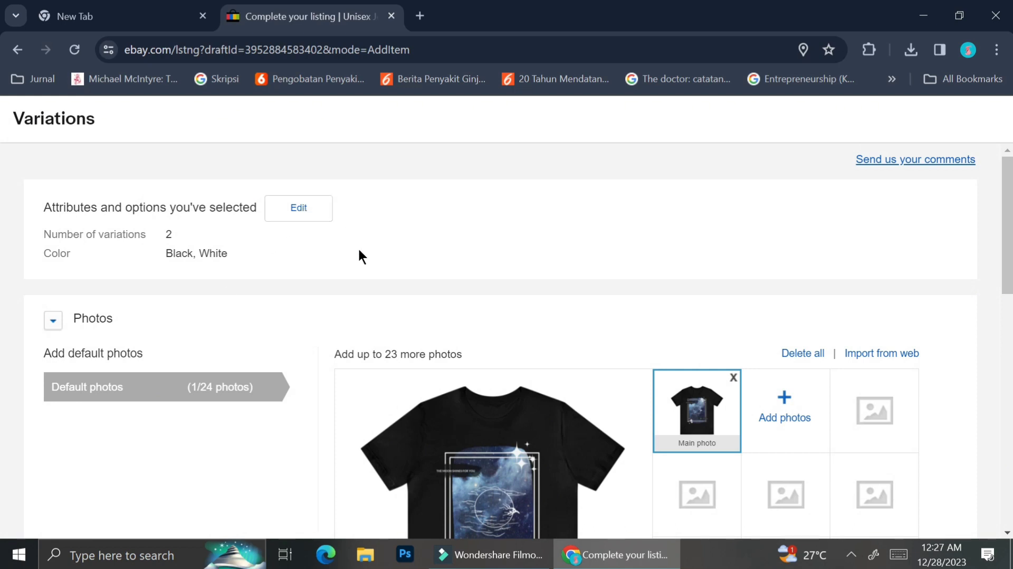
scroll(375, 271, "down", 3)
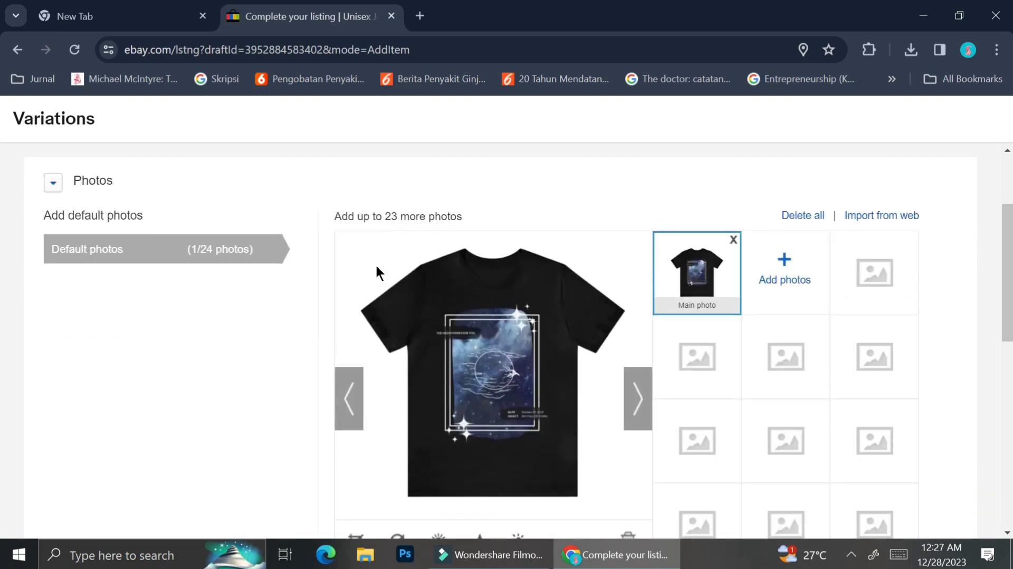
scroll(377, 267, "down", 4)
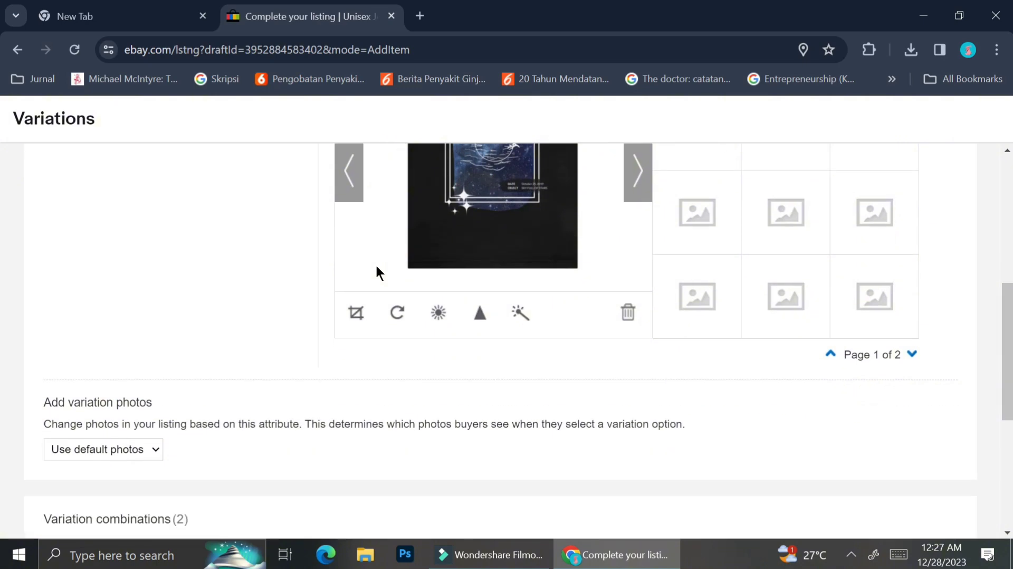
scroll(376, 271, "down", 1)
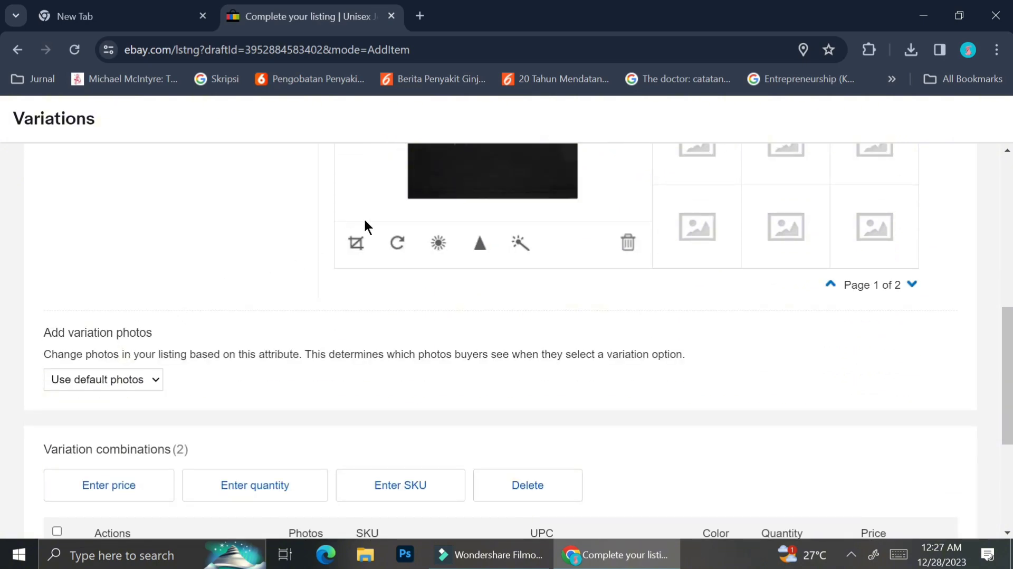
scroll(364, 224, "up", 5)
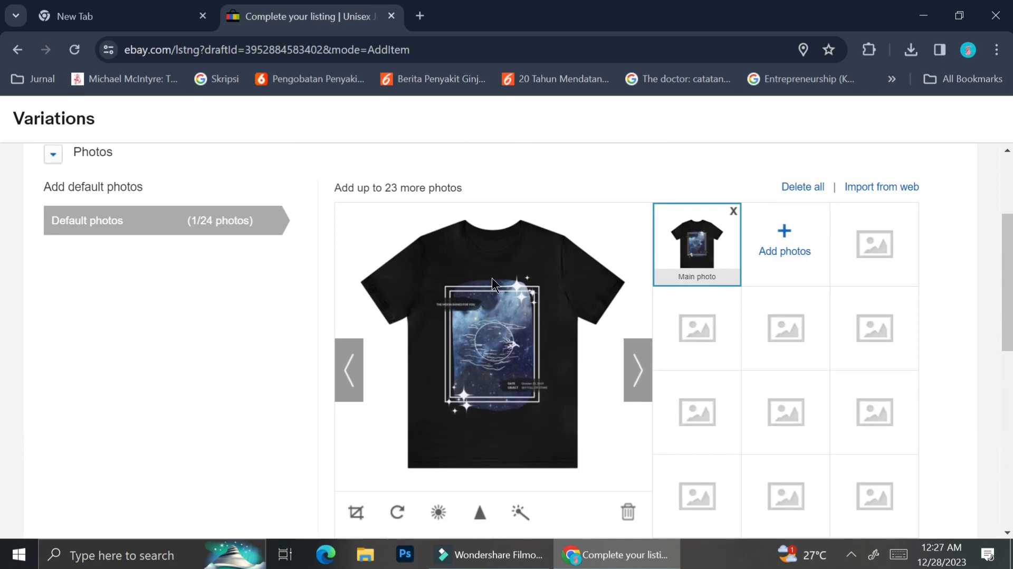
scroll(186, 394, "down", 6)
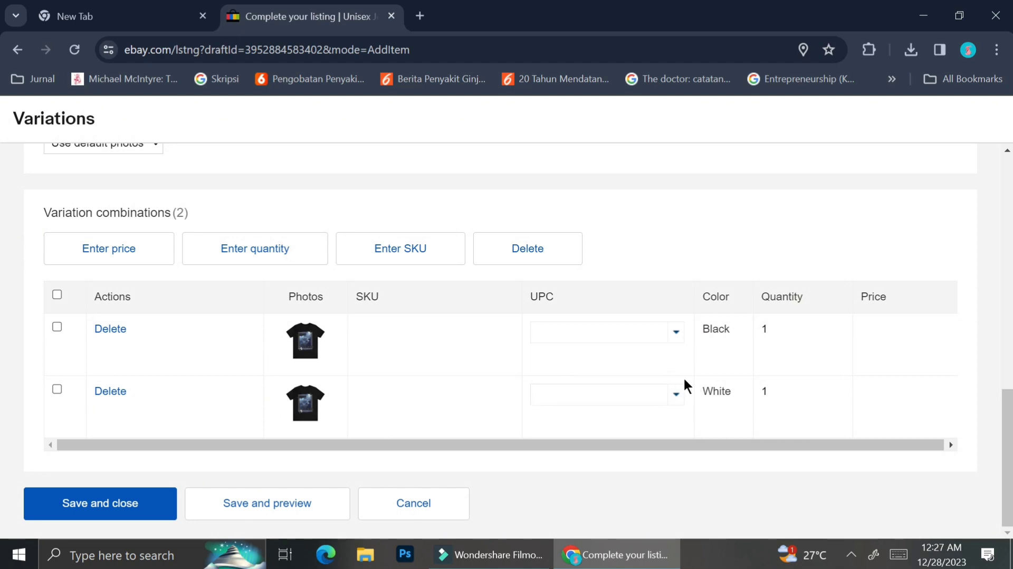
scroll(389, 270, "up", 1)
scroll(388, 273, "up", 3)
scroll(388, 274, "up", 2)
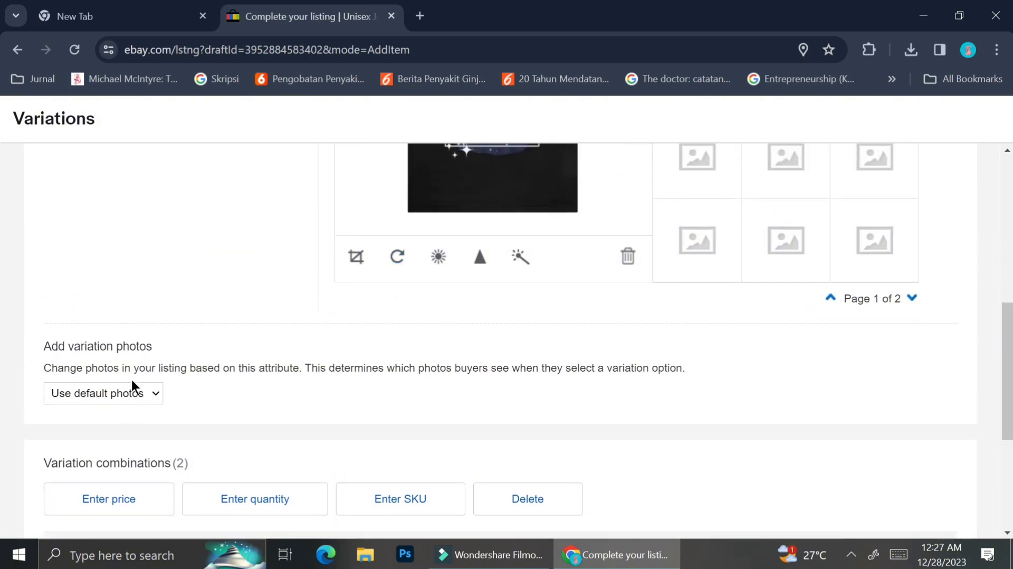
scroll(344, 221, "up", 2)
scroll(343, 226, "down", 3)
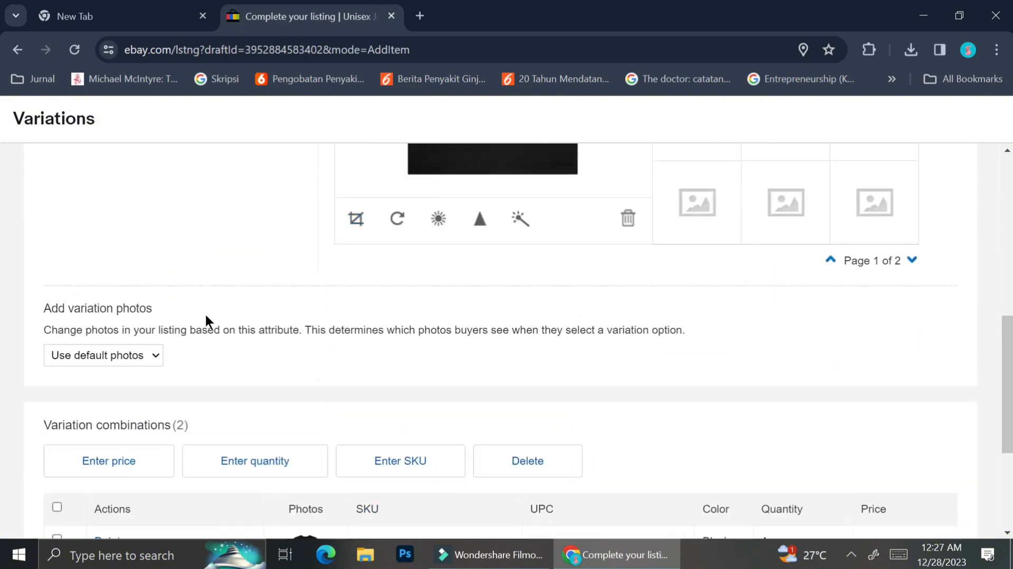
Step: Vary listing photos by Color and upload the Black Tshirt 1 image for Black
left_click(138, 356)
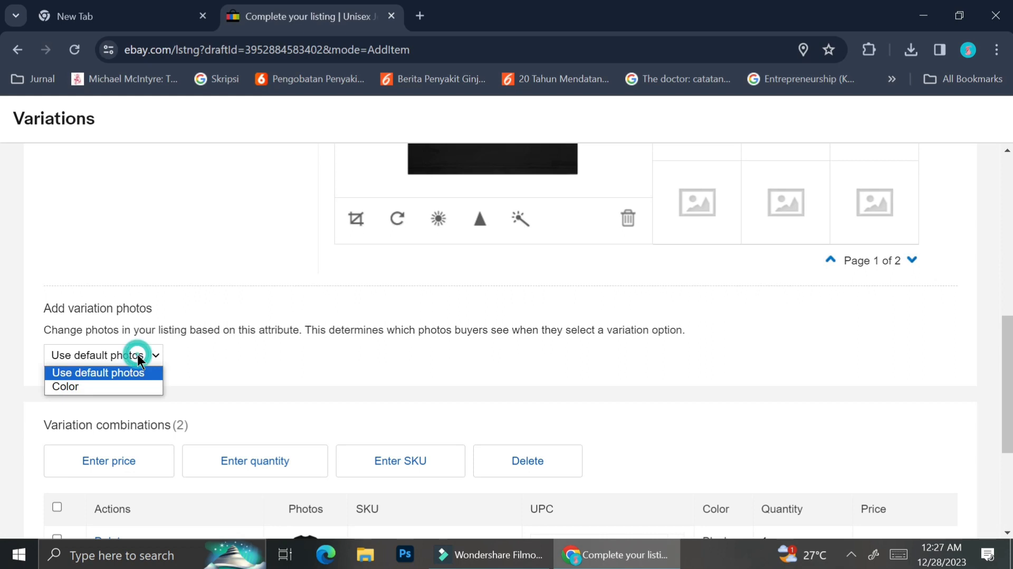
left_click(128, 384)
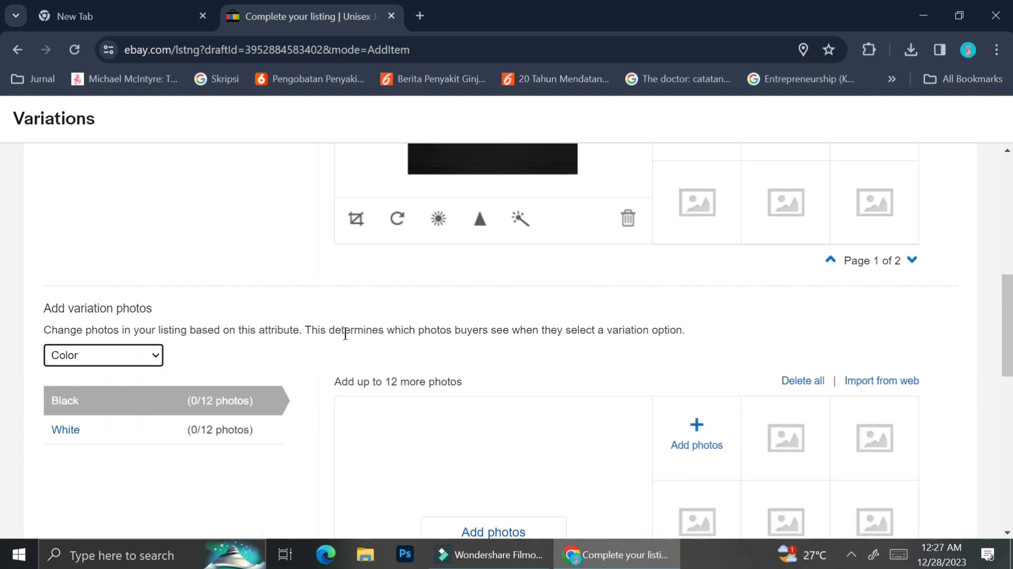
scroll(345, 333, "down", 3)
left_click(461, 350)
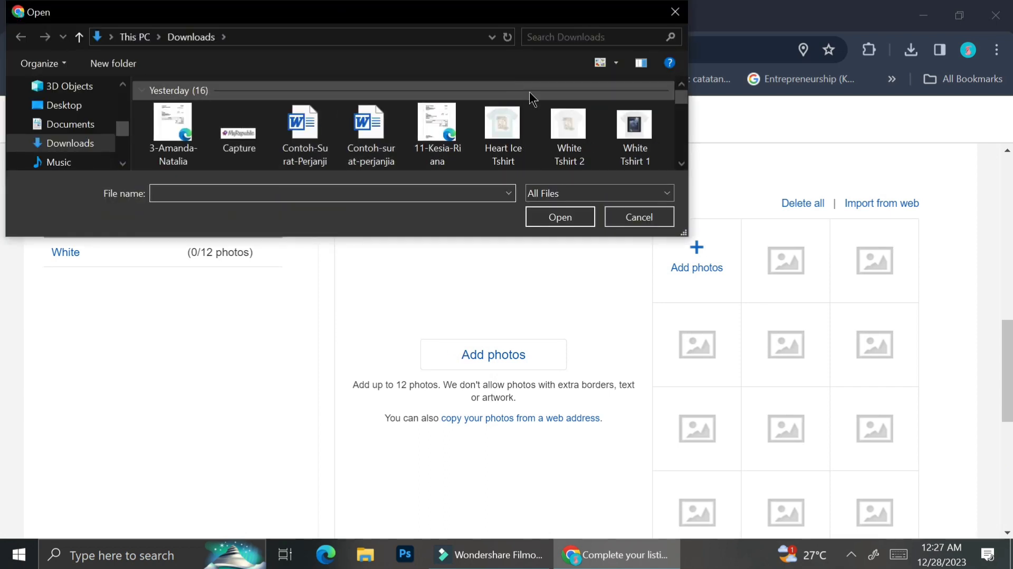
scroll(611, 132, "down", 3)
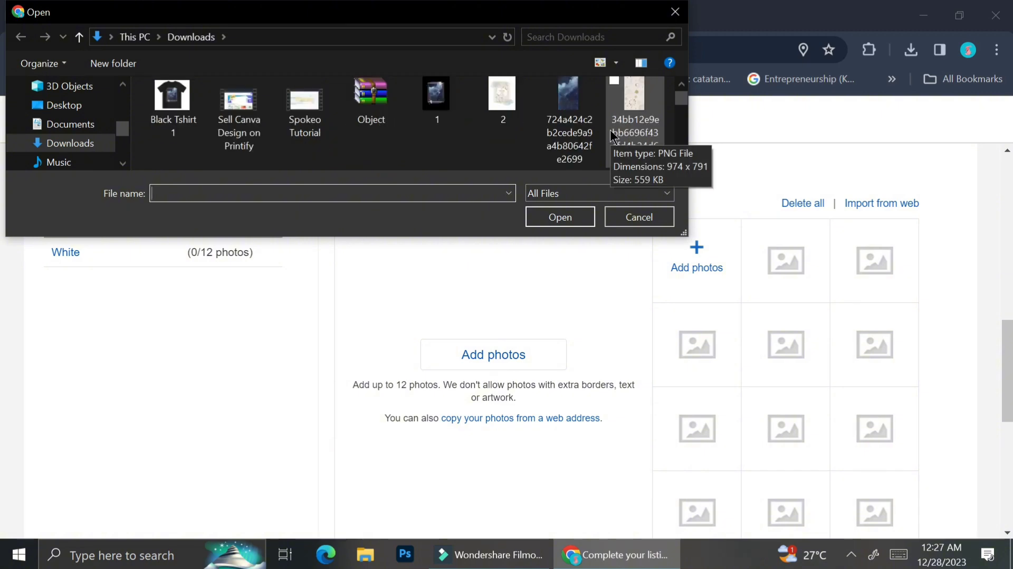
double_click(198, 105)
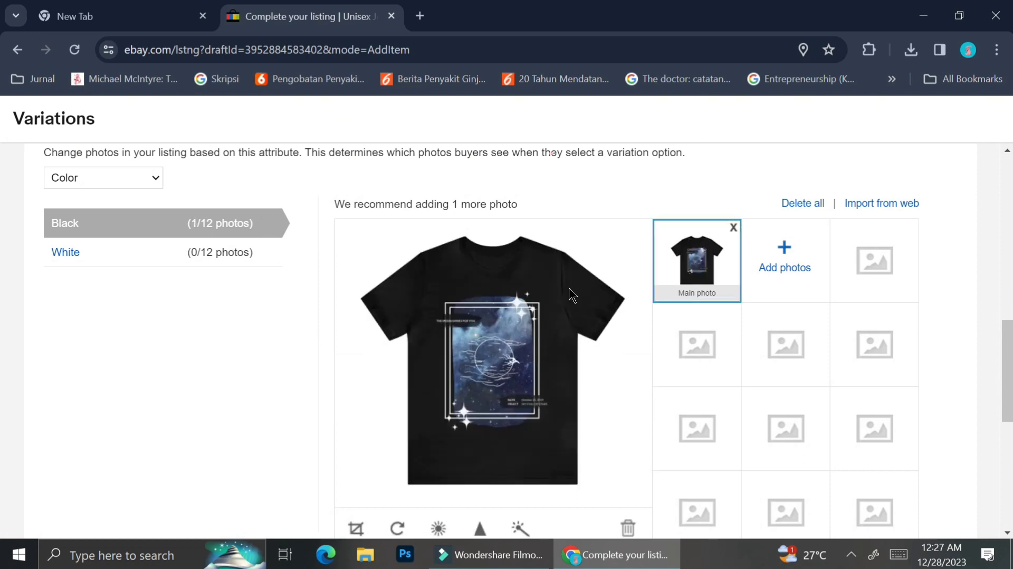
Step: Upload the white tee image for the White variation and save to preview the listing
left_click(231, 254)
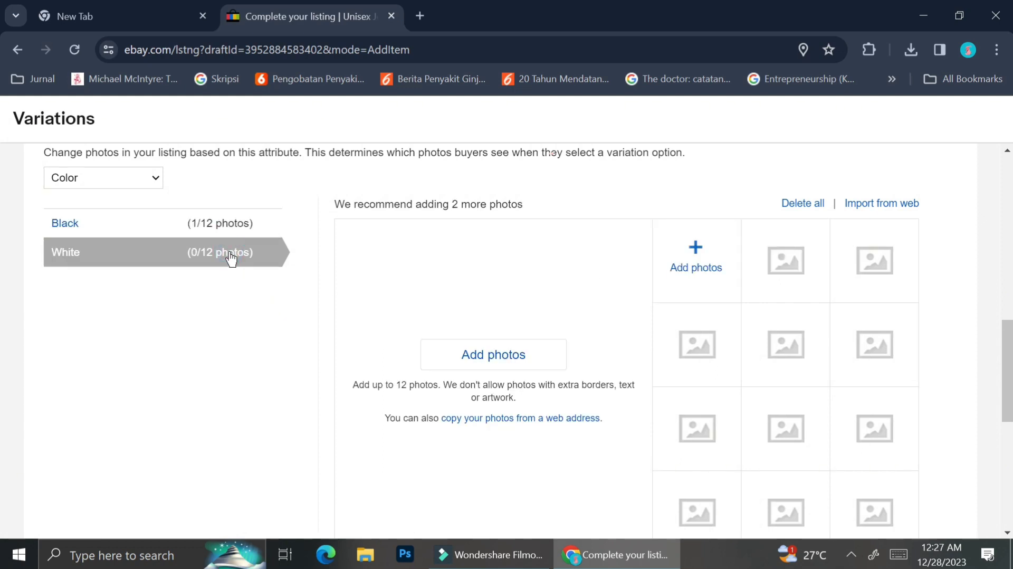
left_click(515, 356)
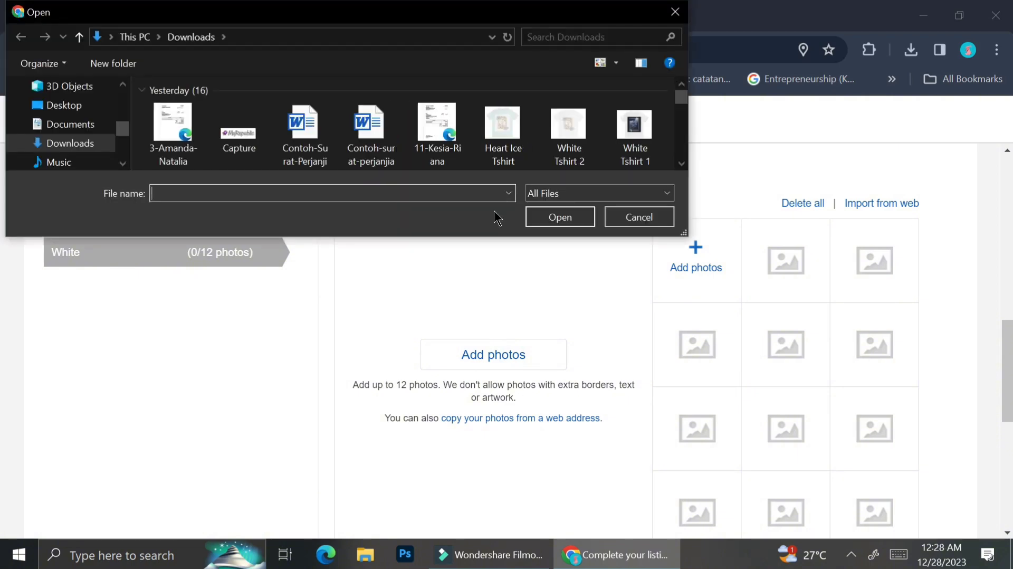
double_click(635, 129)
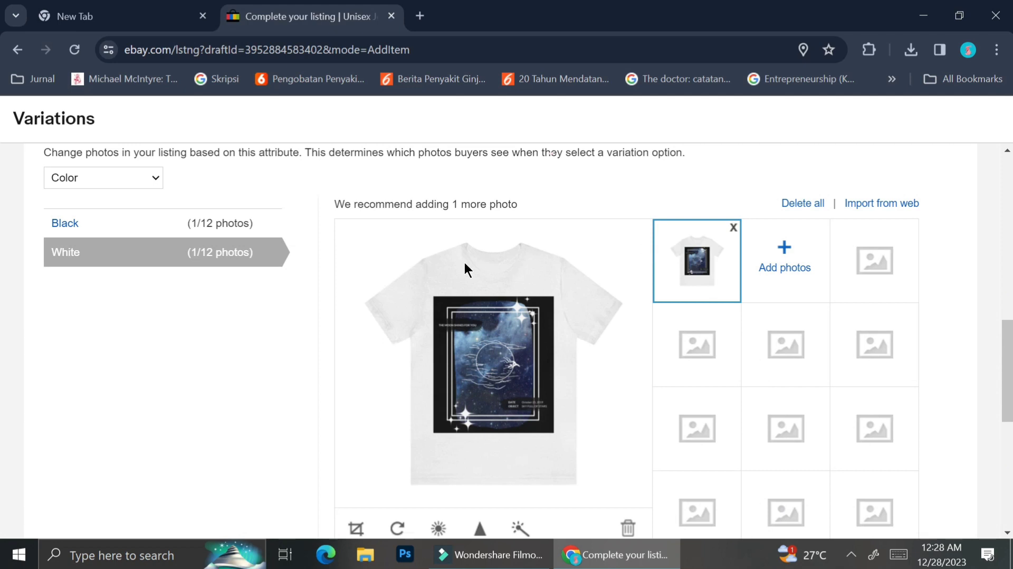
scroll(465, 261, "down", 5)
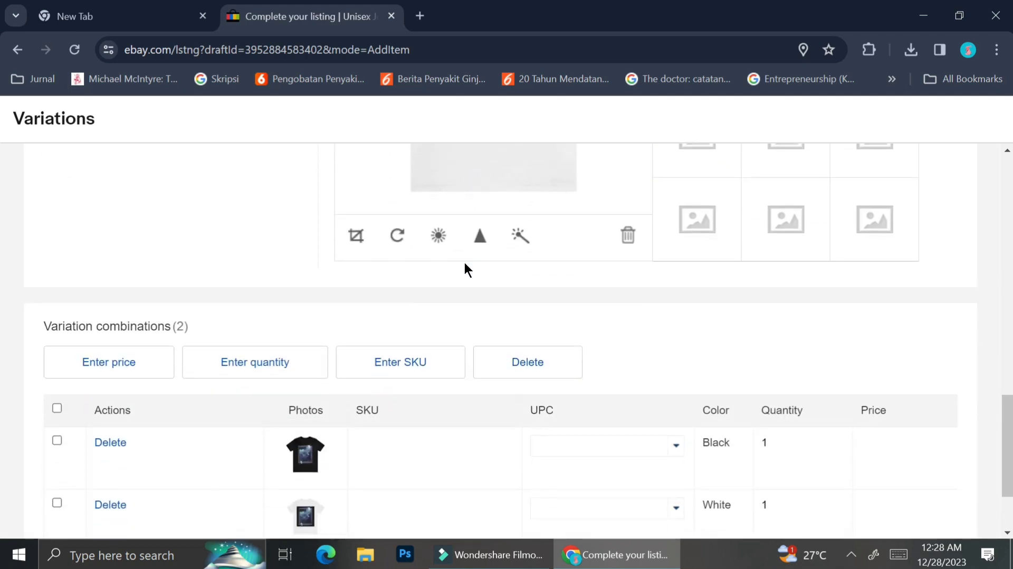
scroll(450, 479, "down", 2)
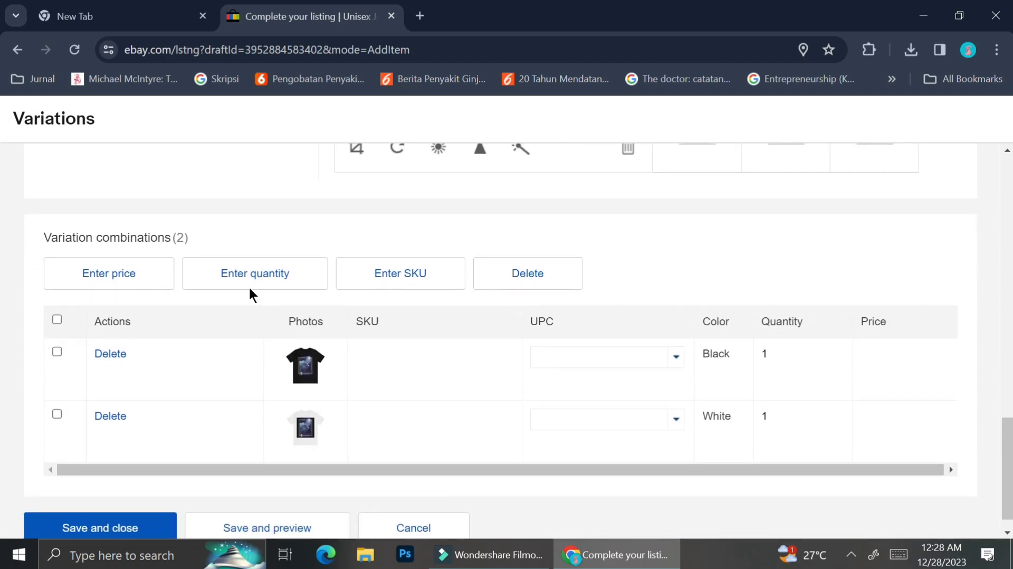
scroll(455, 389, "down", 1)
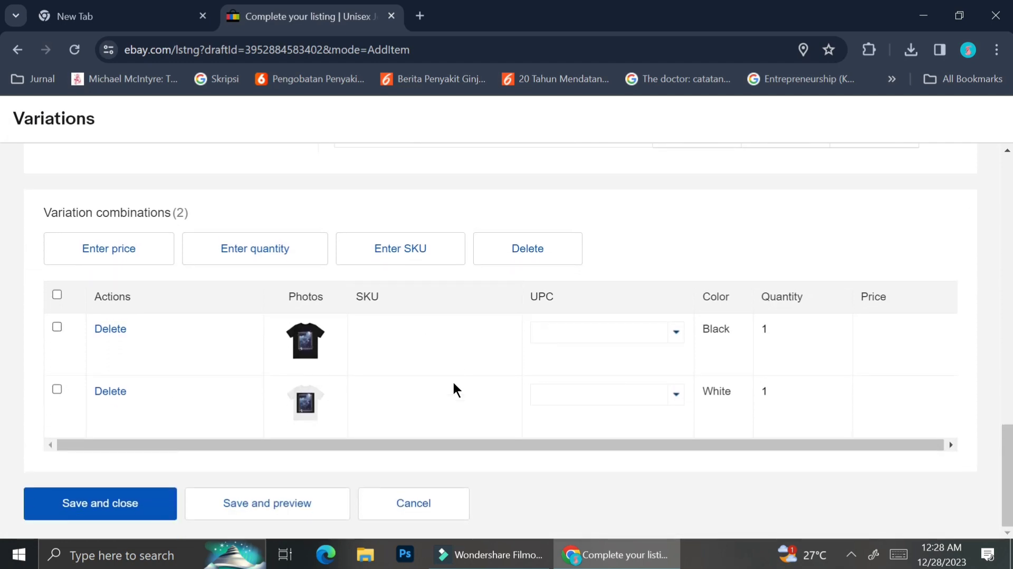
left_click(258, 508)
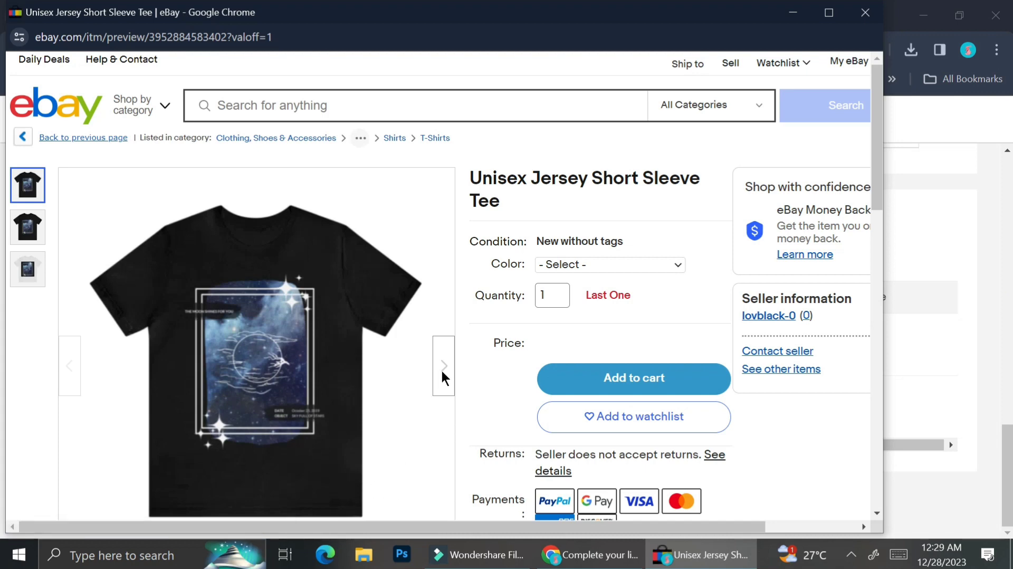
key("super+Up")
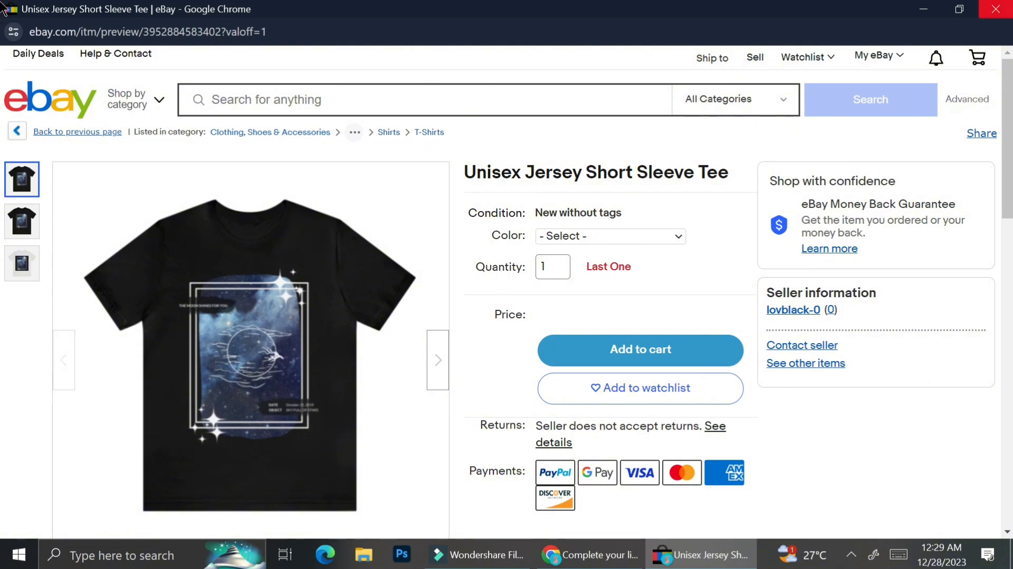
Step: Save the Black and White colour variations, then deselect Regular size type in Required details
left_click(1008, 6)
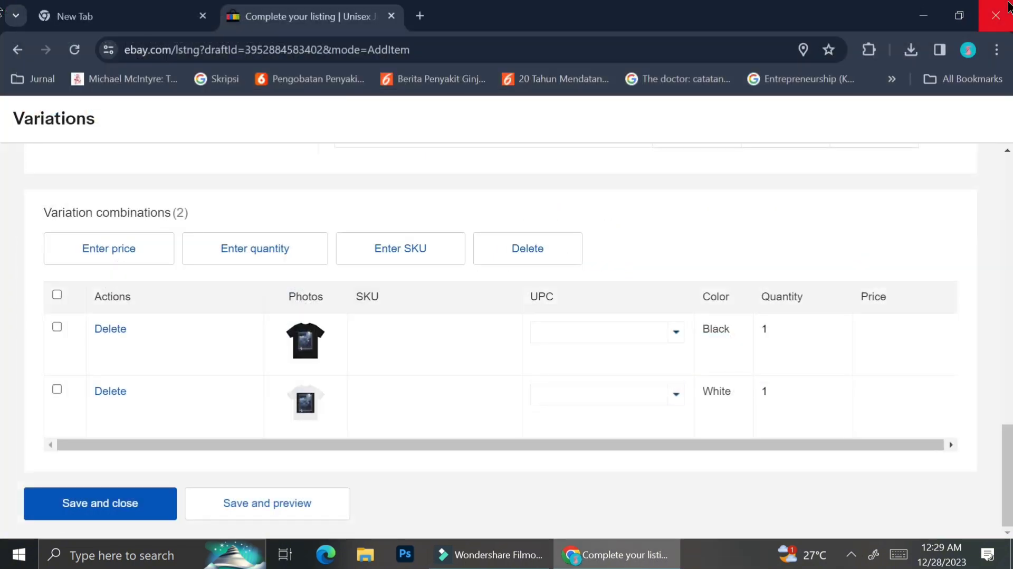
left_click(113, 510)
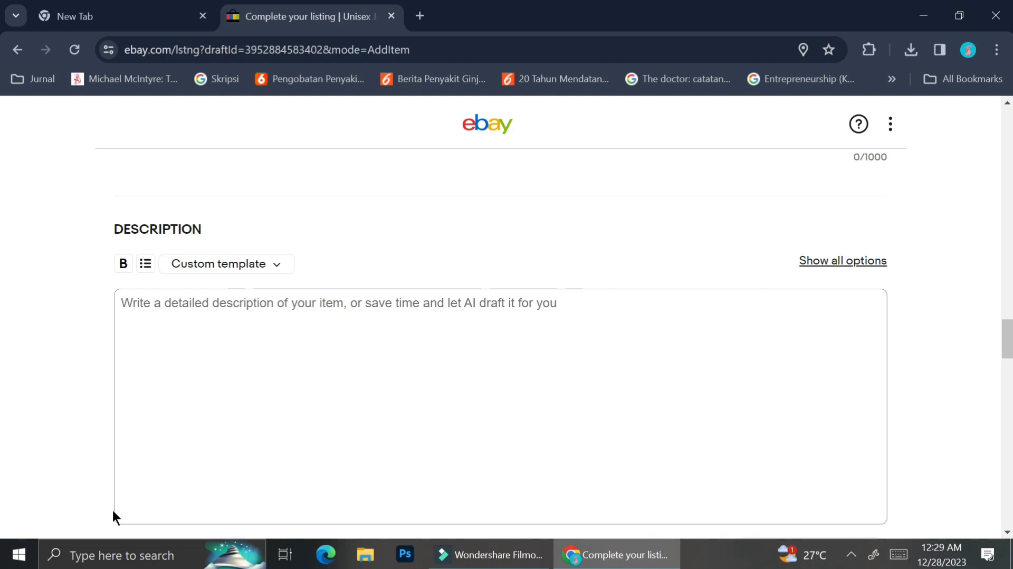
scroll(330, 234, "up", 1)
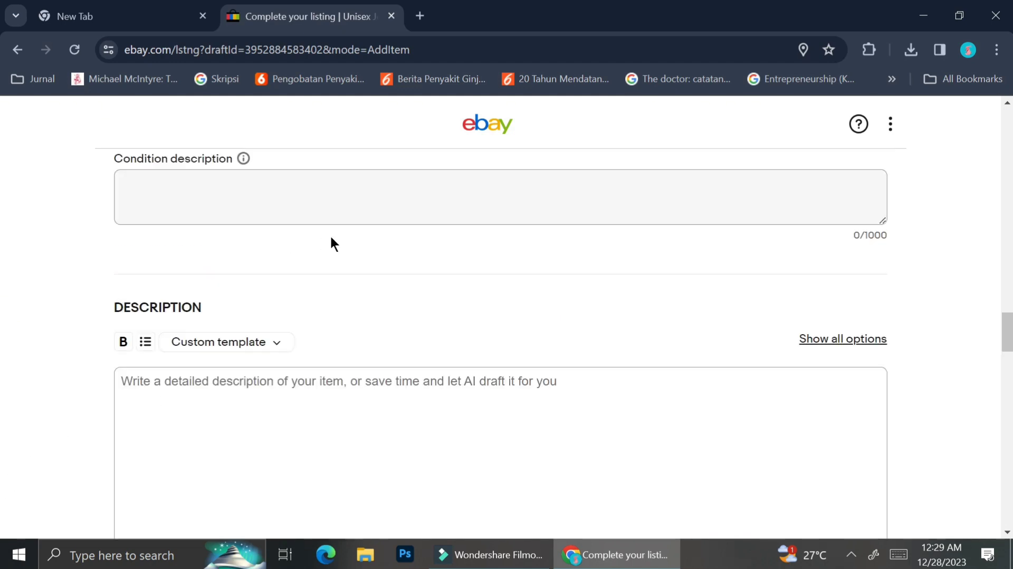
scroll(331, 241, "up", 5)
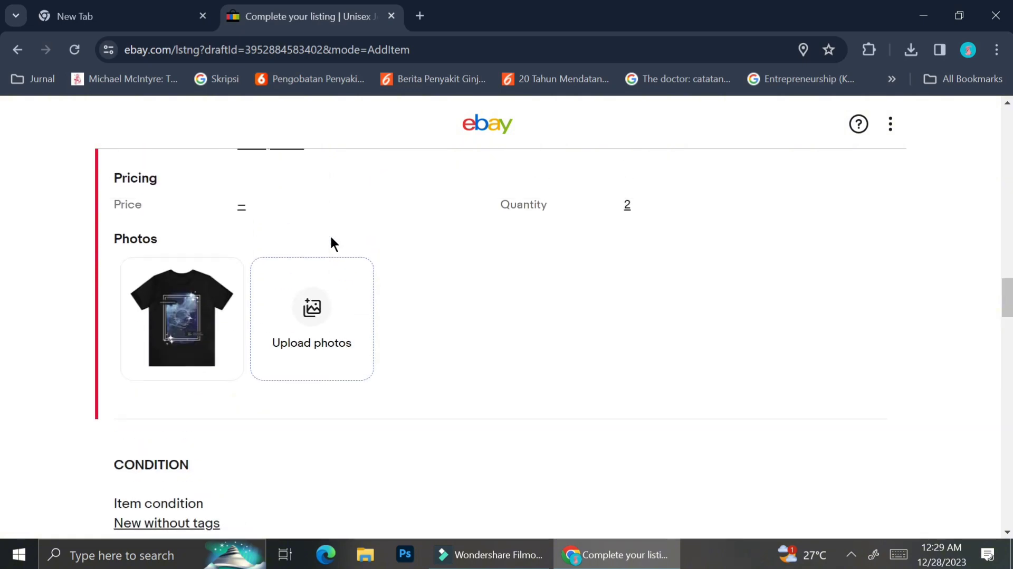
scroll(331, 244, "up", 2)
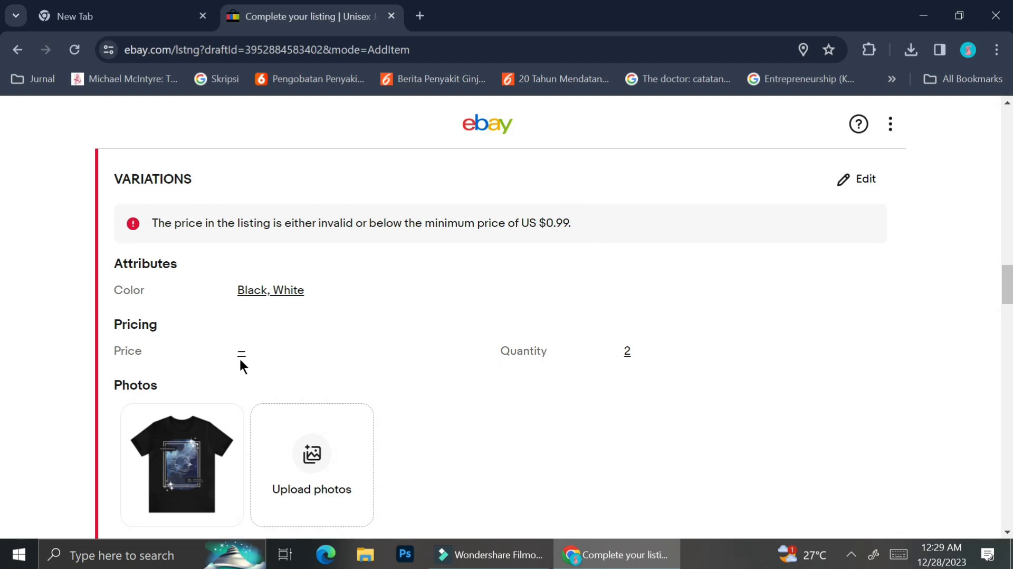
scroll(585, 311, "up", 7)
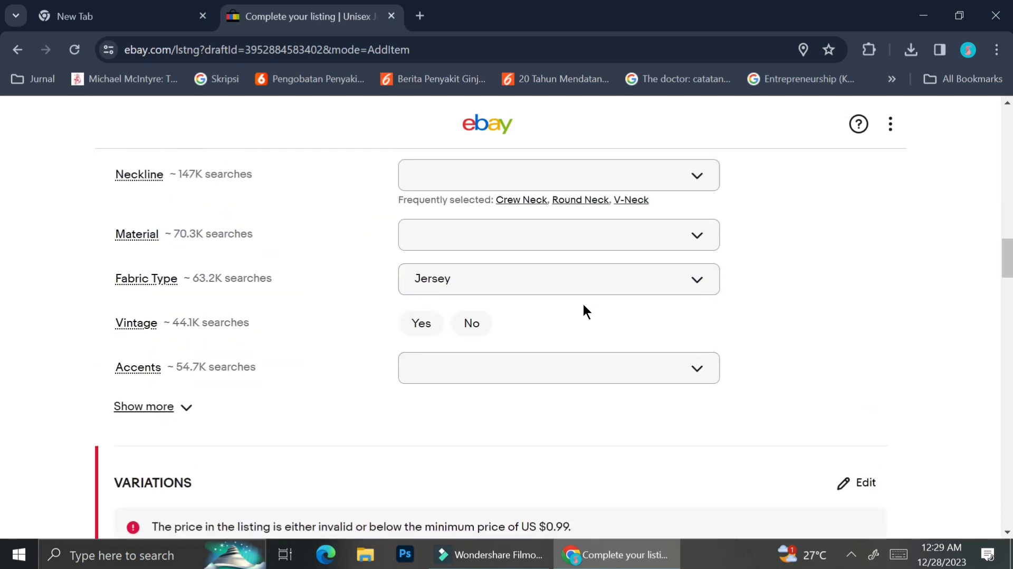
scroll(584, 310, "up", 10)
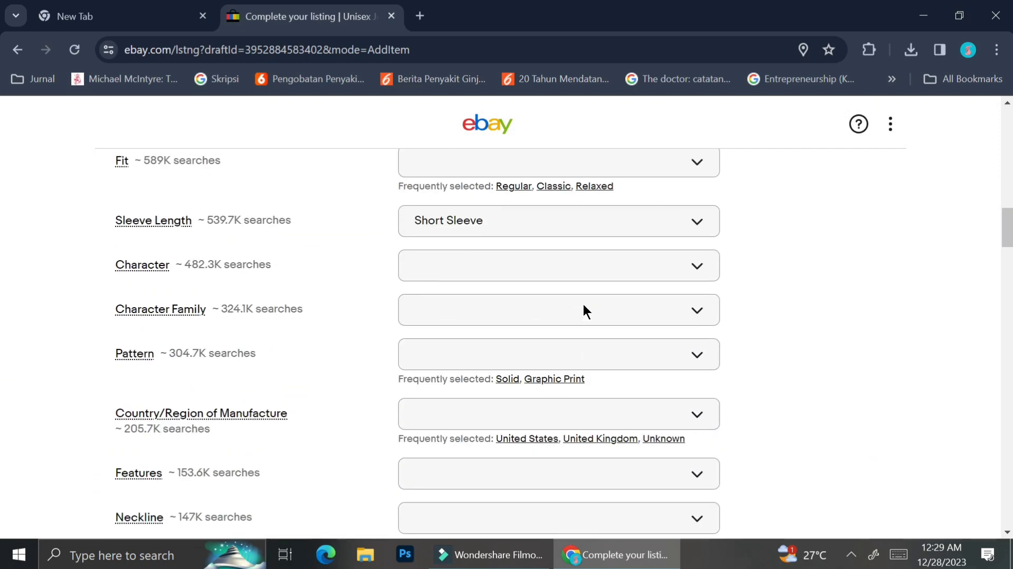
scroll(583, 302, "up", 3)
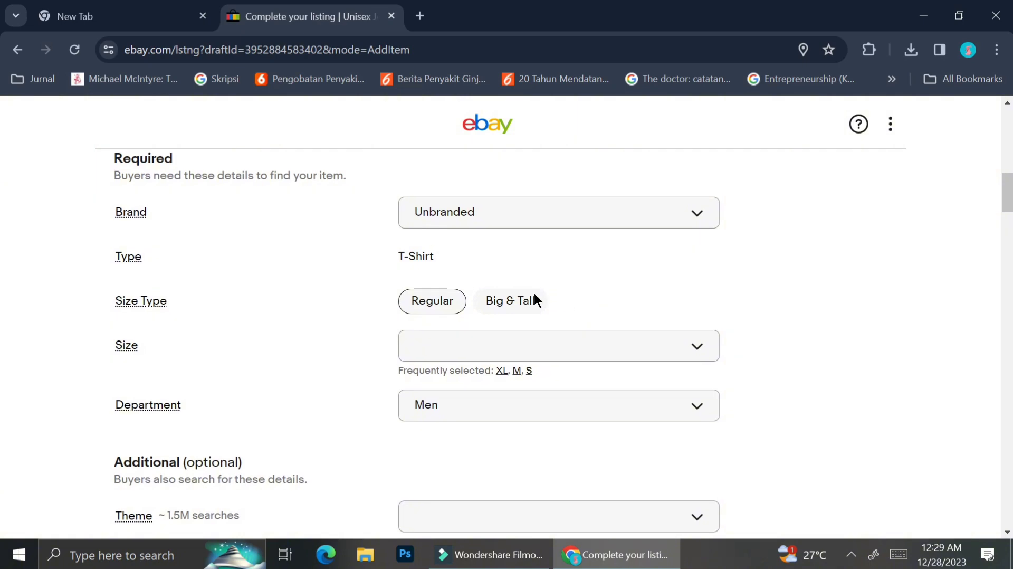
left_click(414, 292)
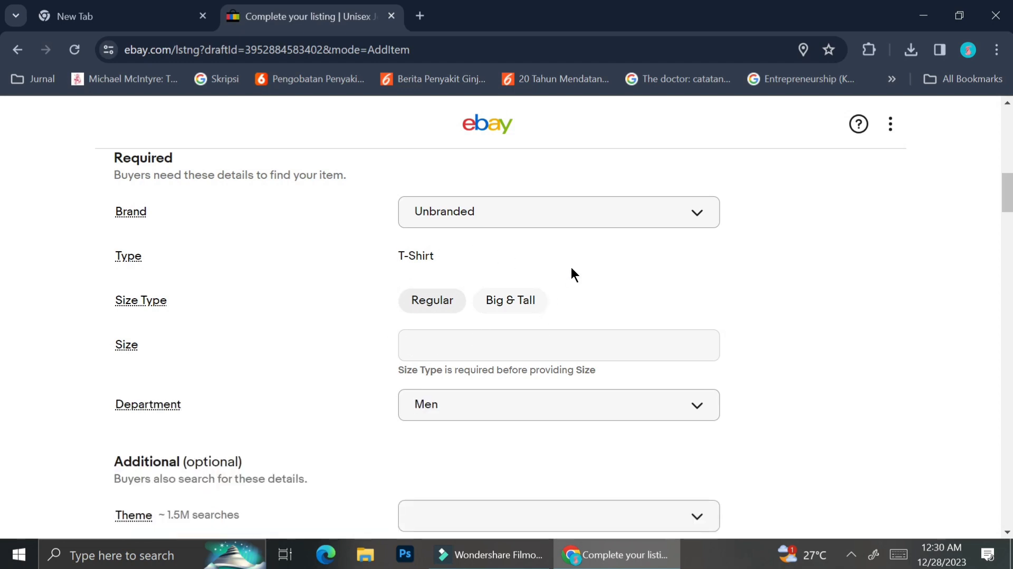
scroll(571, 265, "down", 15)
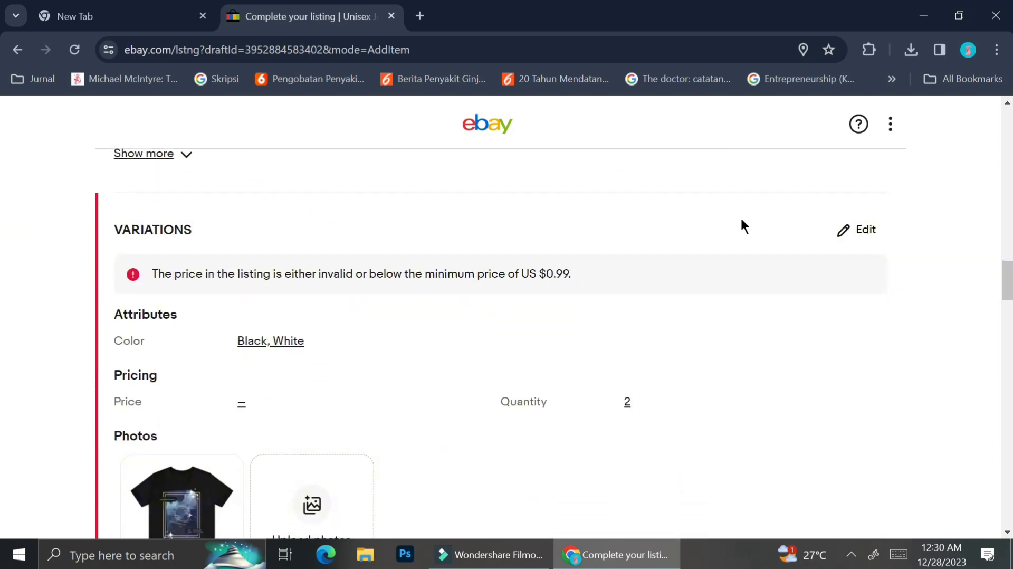
Step: Add Size Type as a variation attribute in the variations editor
left_click(850, 235)
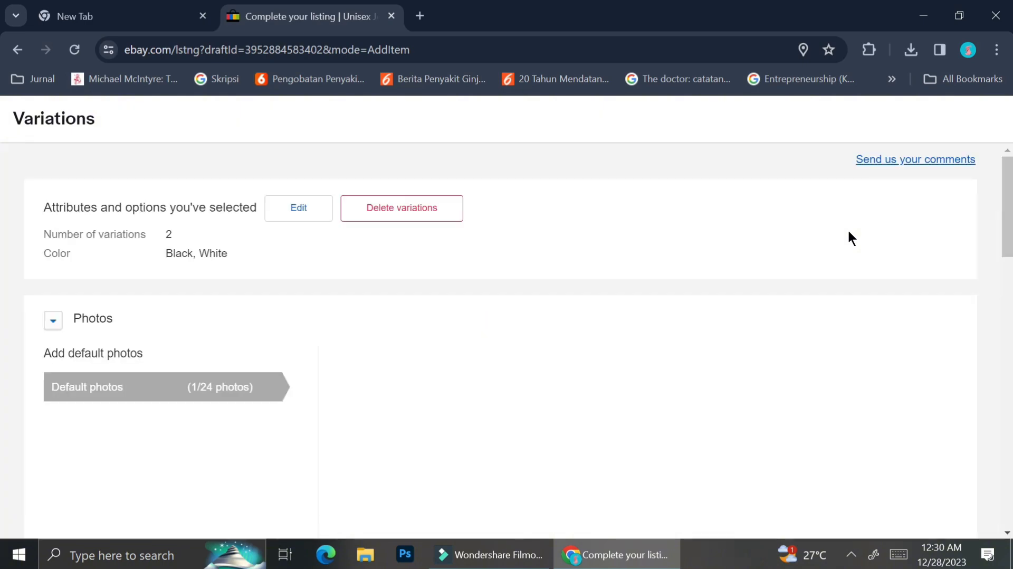
left_click(300, 210)
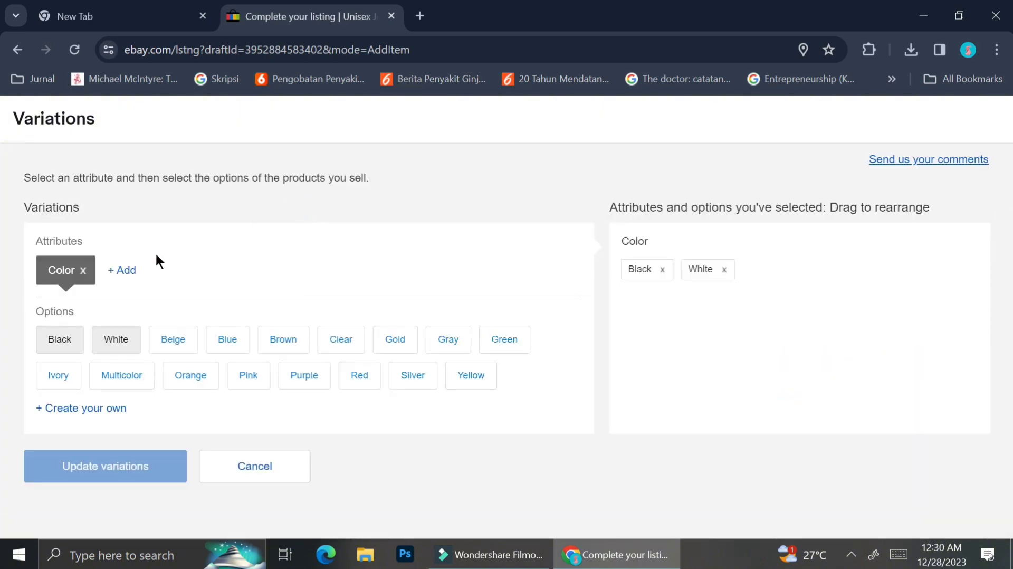
left_click(121, 277)
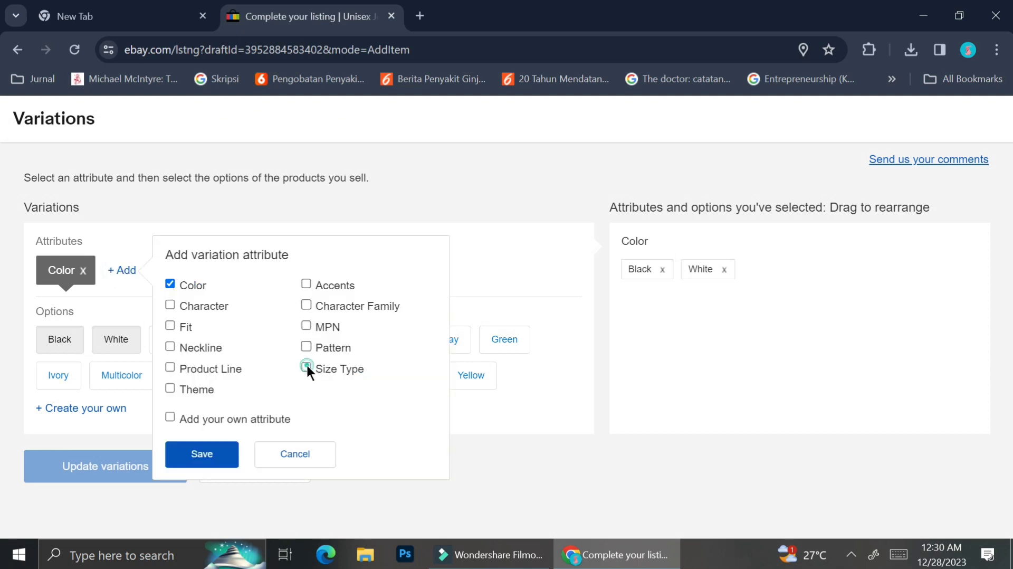
left_click(202, 455)
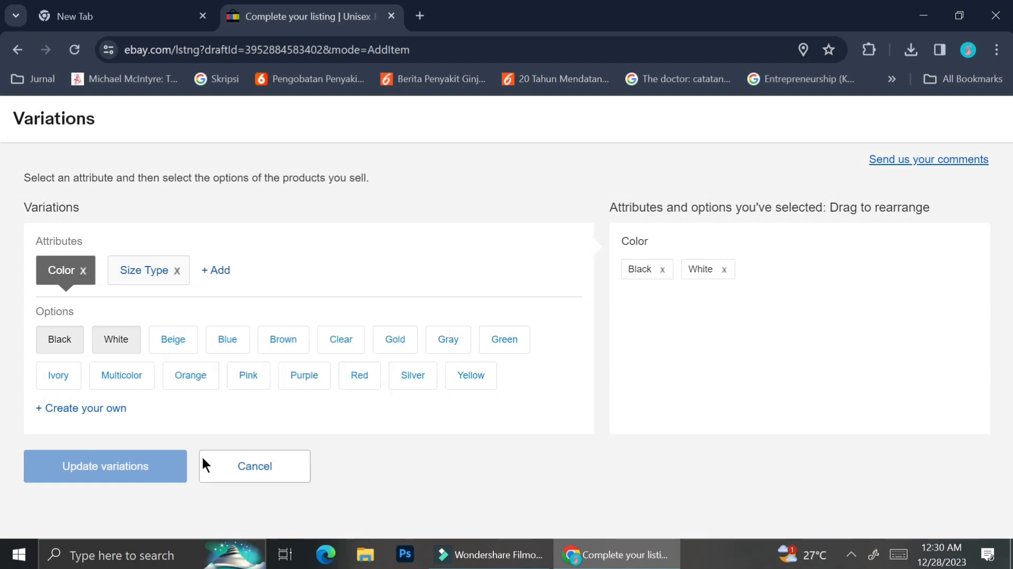
Step: Choose Regular size type with sizes M, L and XL, update variations, and set combinations manually
left_click(154, 272)
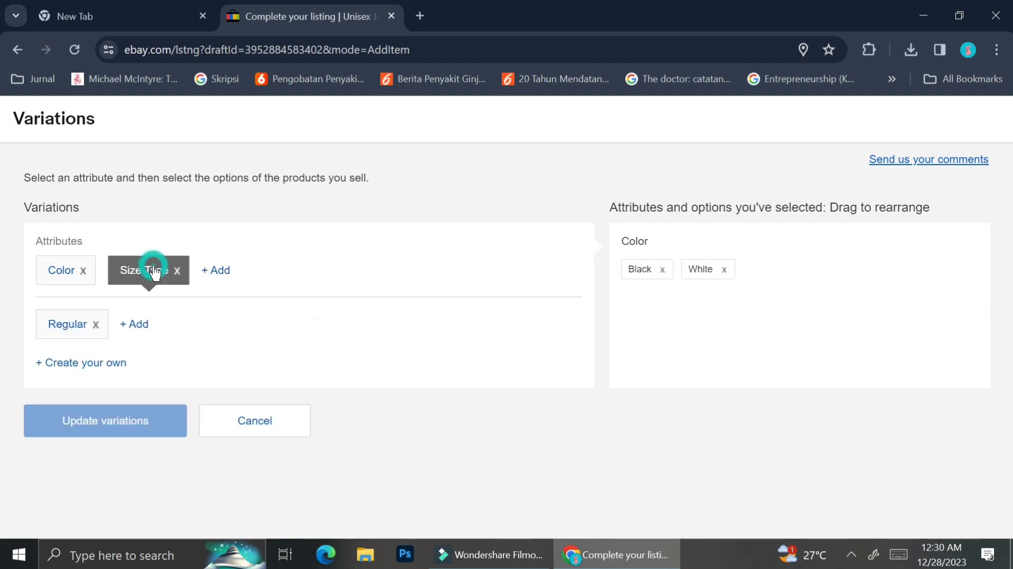
left_click(76, 334)
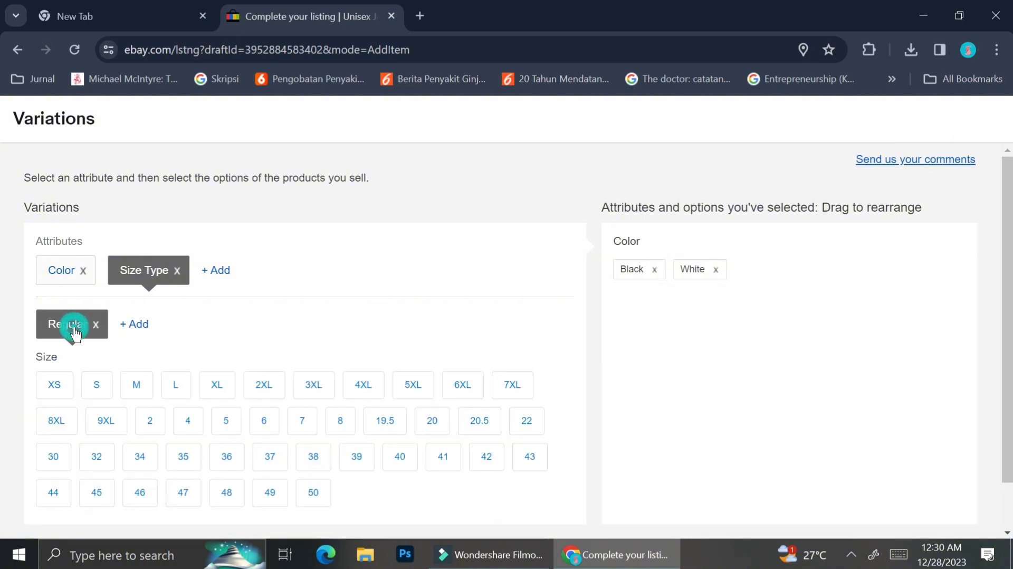
left_click(144, 390)
left_click(176, 386)
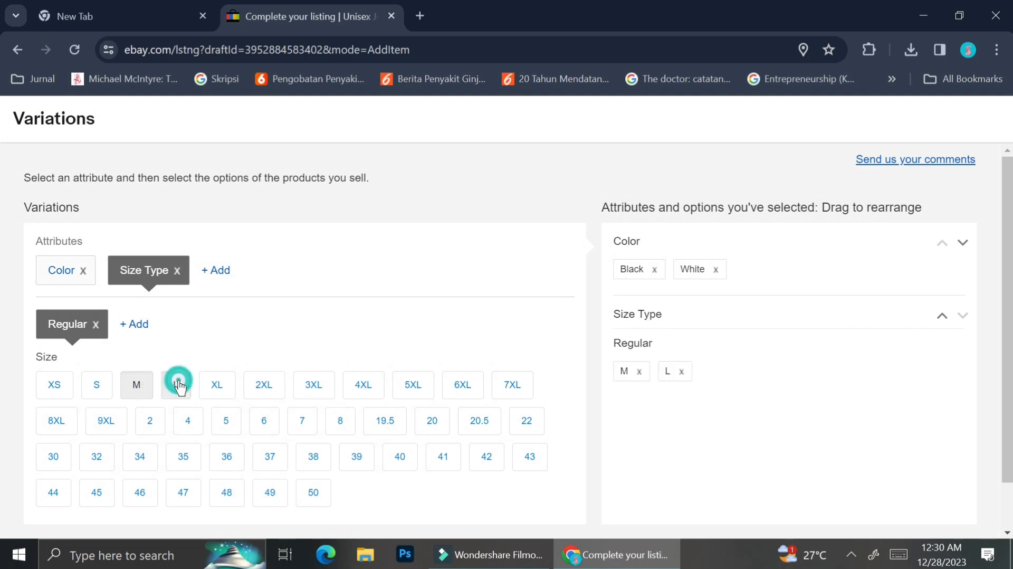
left_click(211, 388)
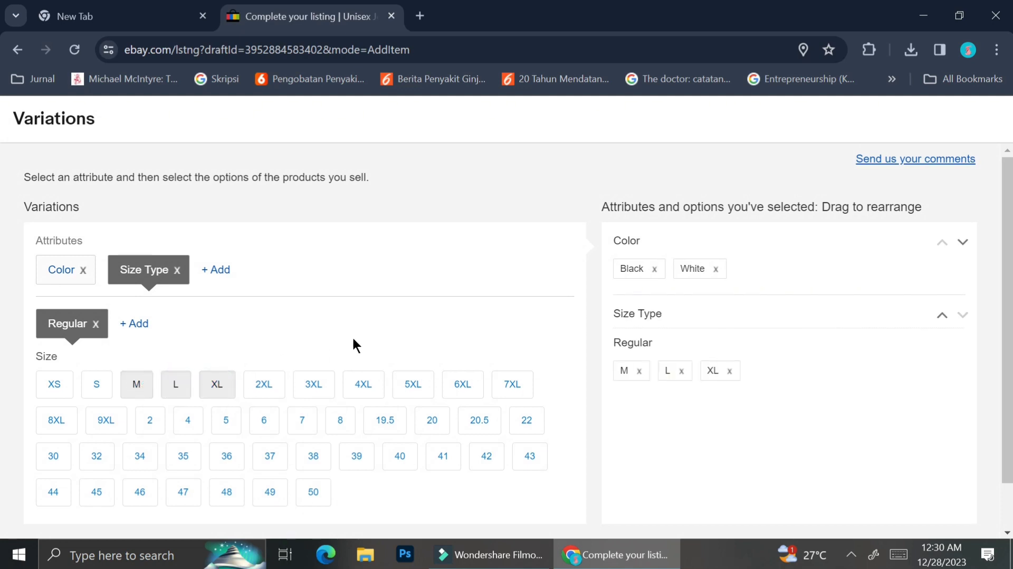
scroll(353, 343, "down", 1)
left_click(127, 506)
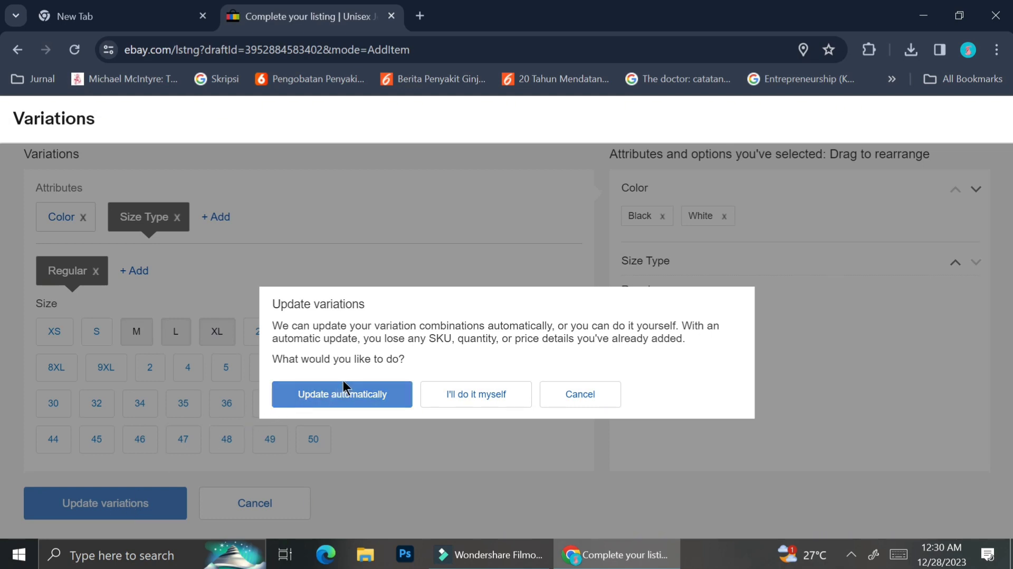
left_click(458, 394)
scroll(459, 390, "down", 2)
Step: Keep Color as the attribute driving the variation photos
scroll(459, 394, "down", 8)
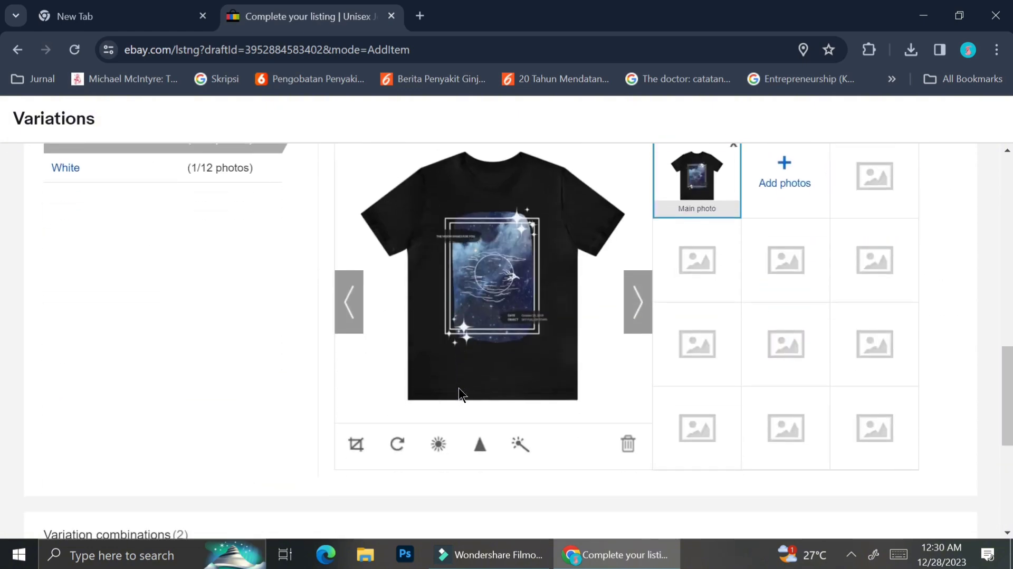
scroll(459, 394, "up", 5)
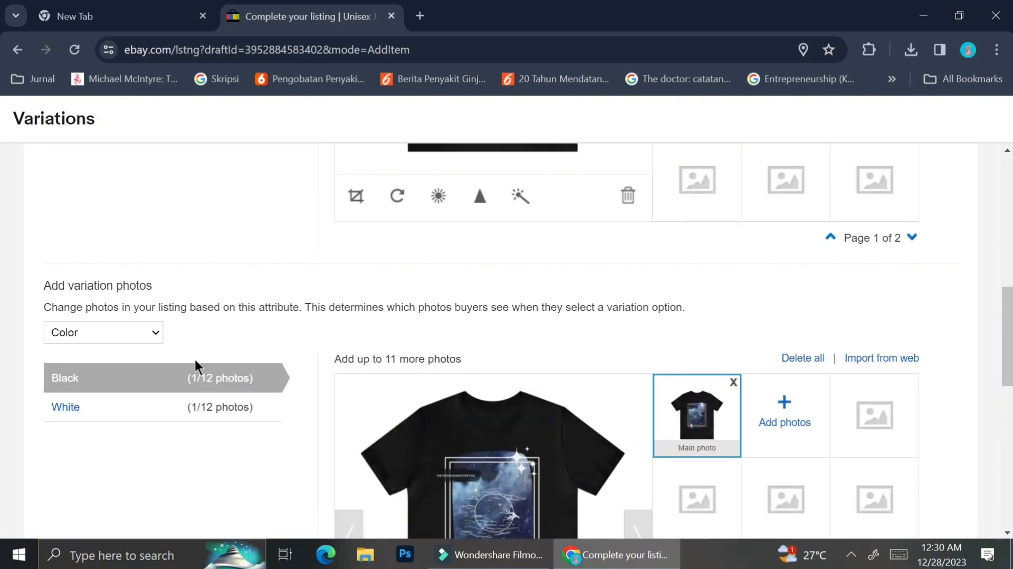
left_click(153, 333)
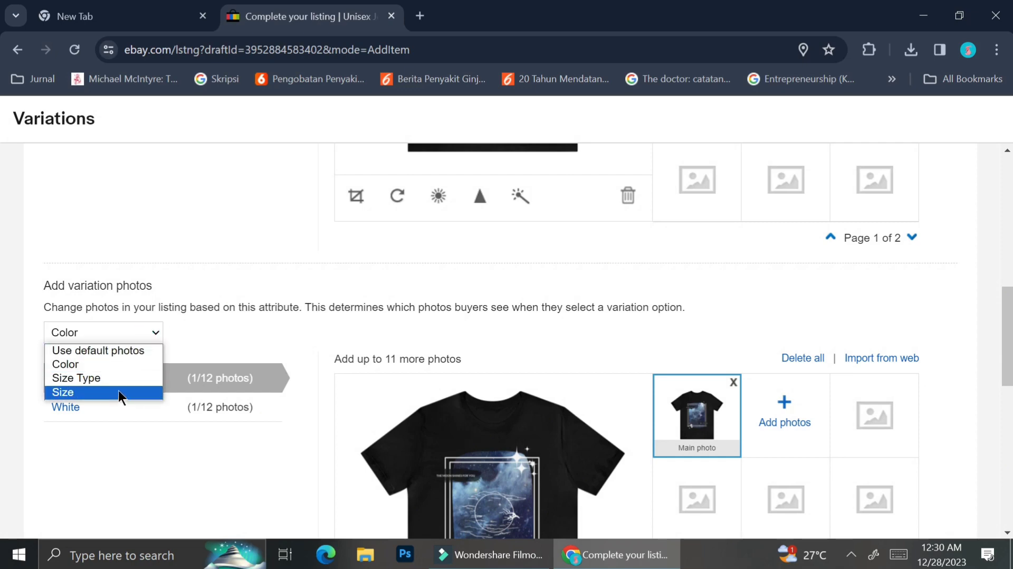
left_click(132, 365)
scroll(331, 409, "down", 10)
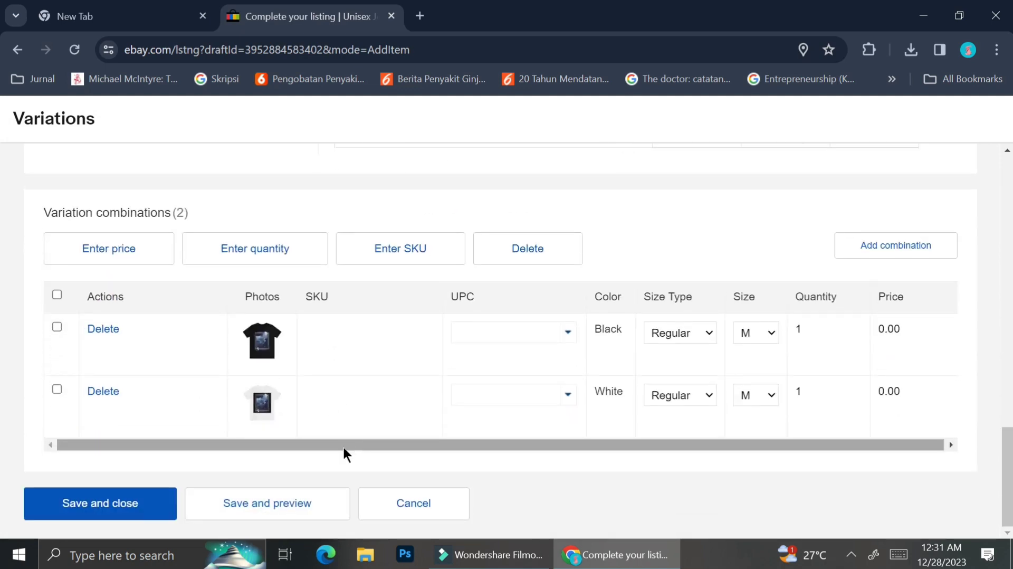
left_click_drag(343, 445, 338, 448)
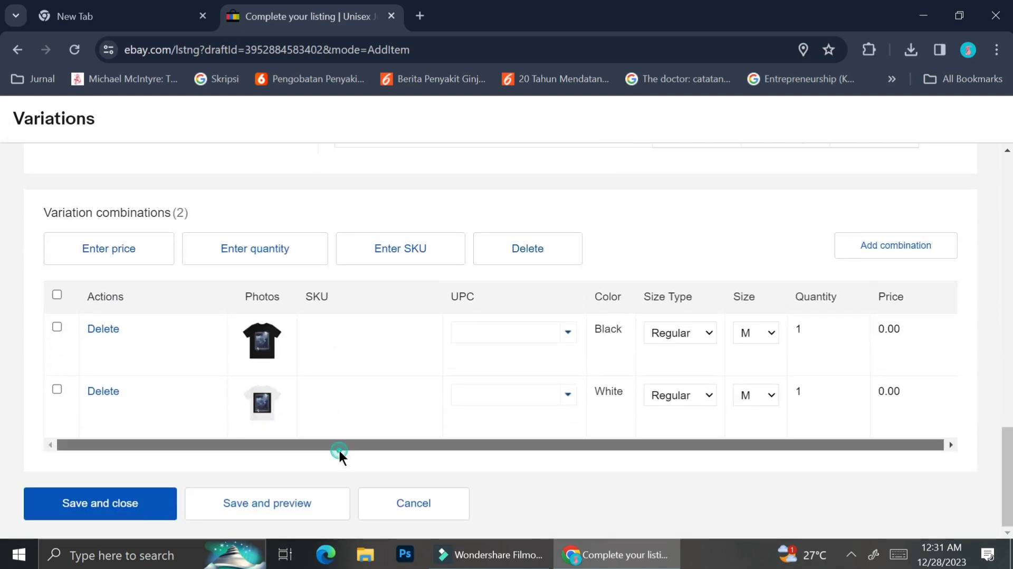
Step: Set the Black row's size to M and the White row's size to L
left_click(765, 335)
left_click(757, 363)
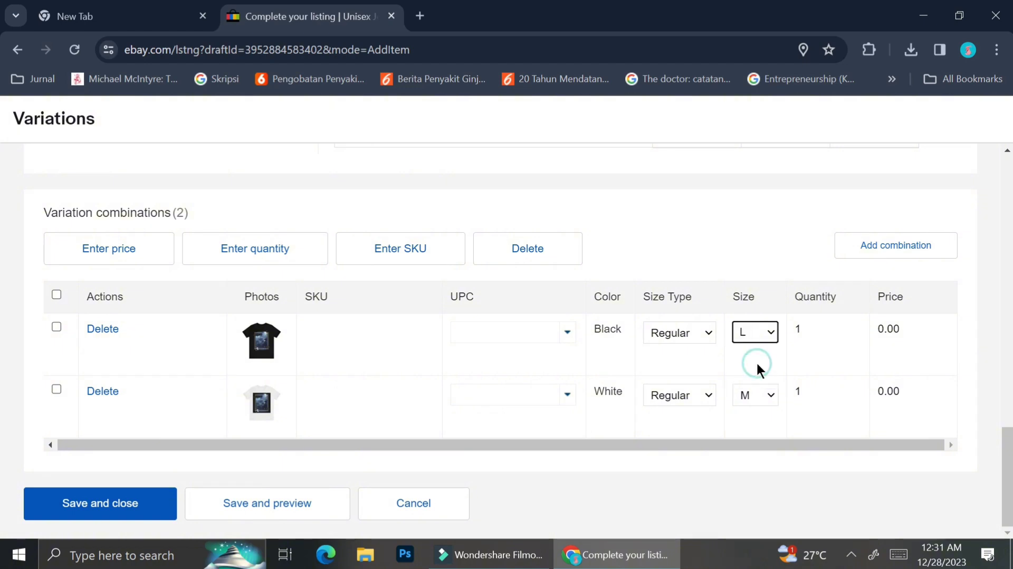
left_click(759, 399)
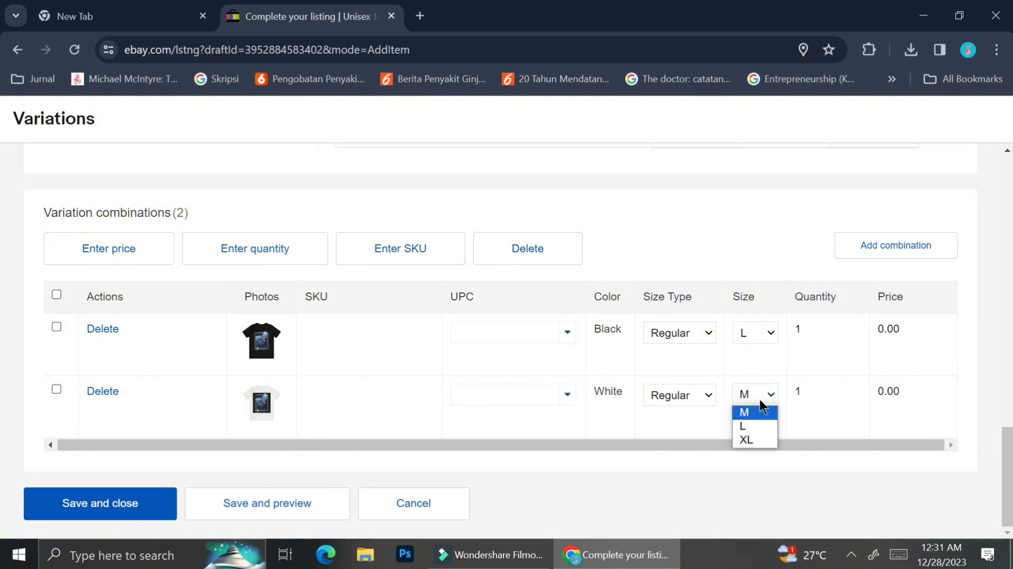
left_click(753, 426)
left_click(768, 332)
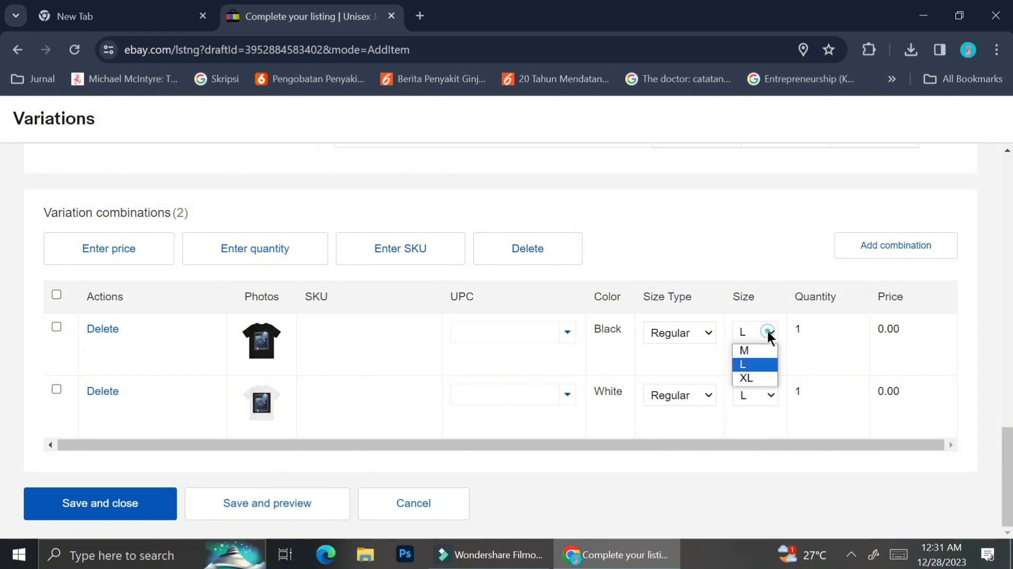
left_click(760, 350)
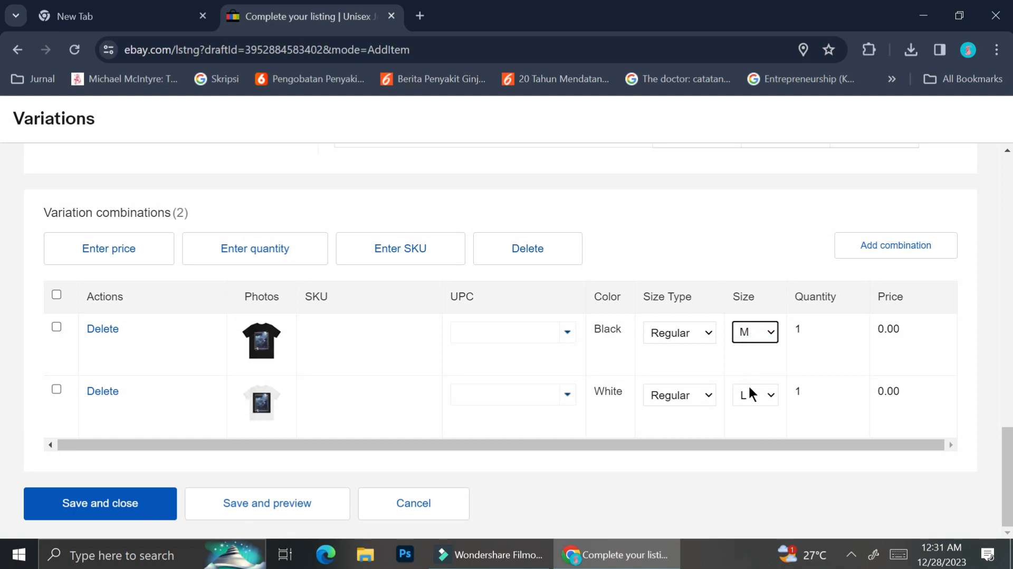
left_click(750, 393)
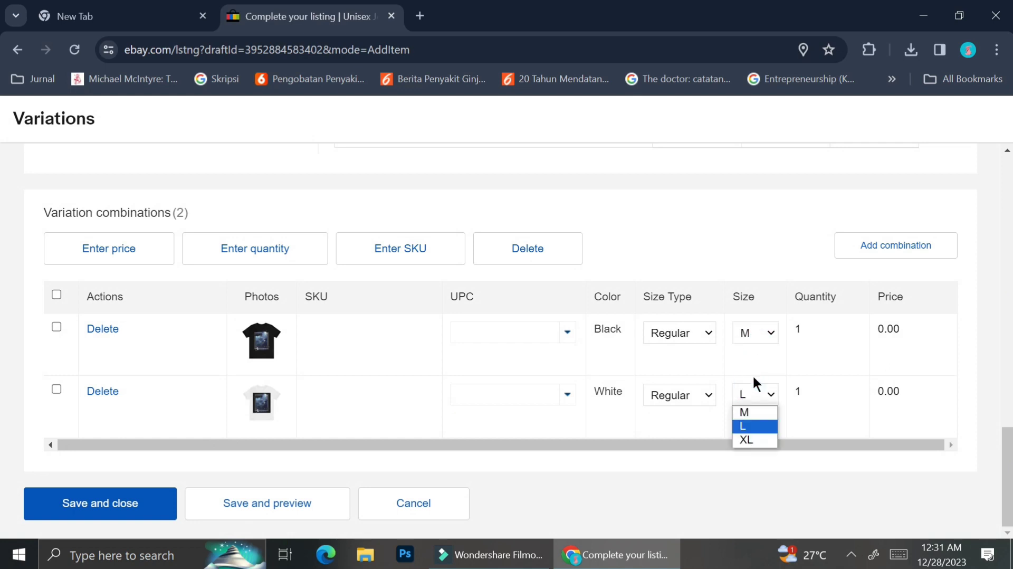
Step: Give both variation rows quantity 10 and price 25.00
double_click(889, 329)
left_click(786, 333)
double_click(796, 329)
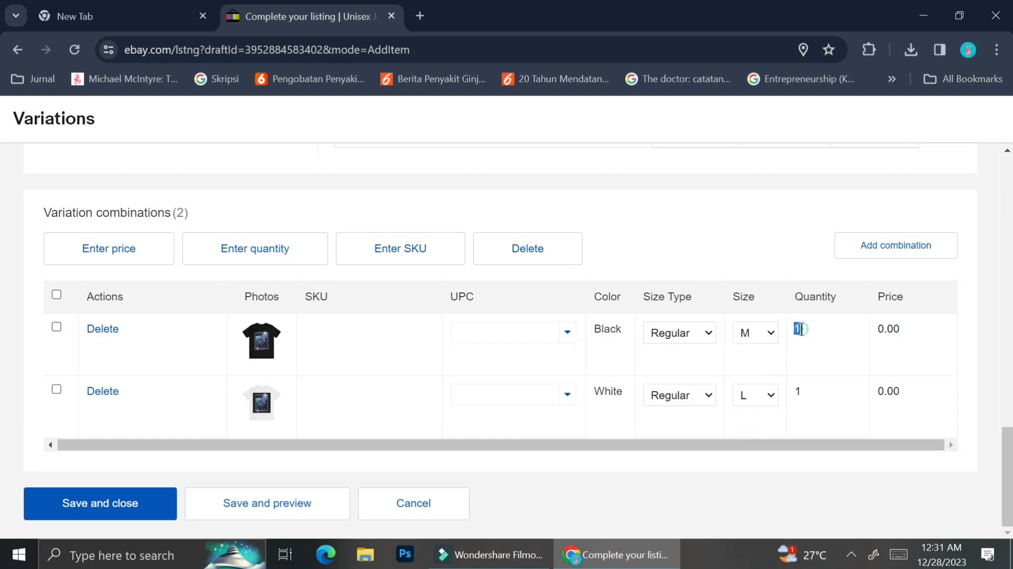
type("10")
double_click(811, 393)
type("10")
double_click(897, 328)
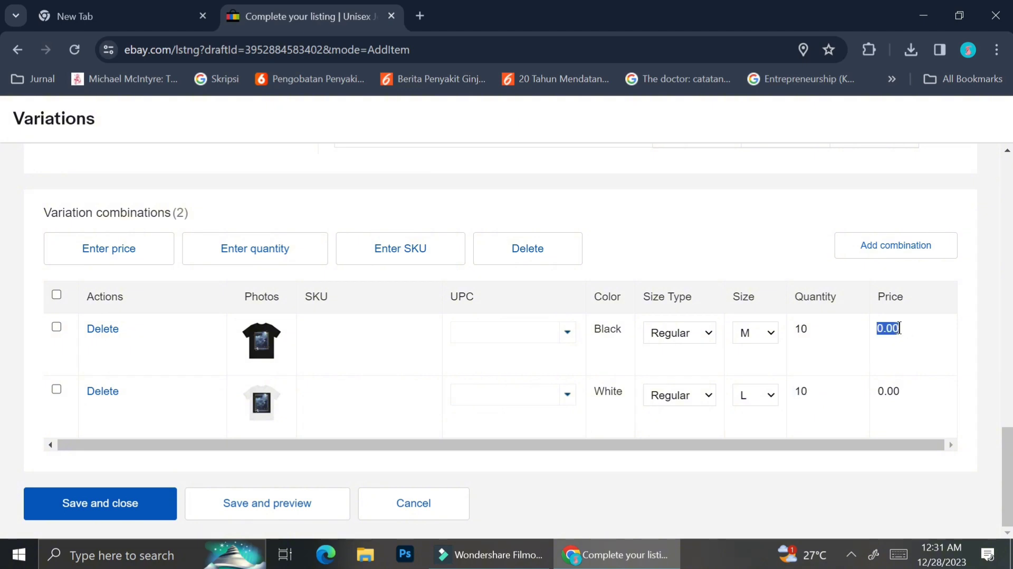
type("25.00")
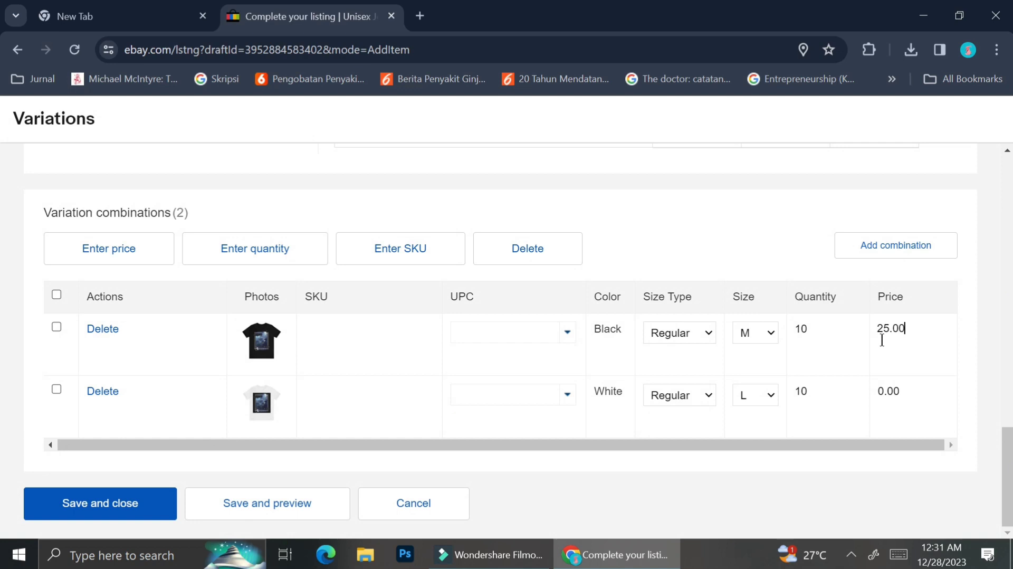
double_click(882, 390)
type("25.00")
Step: Preview the tee listing with its variations, then save back to the listing form
left_click(338, 500)
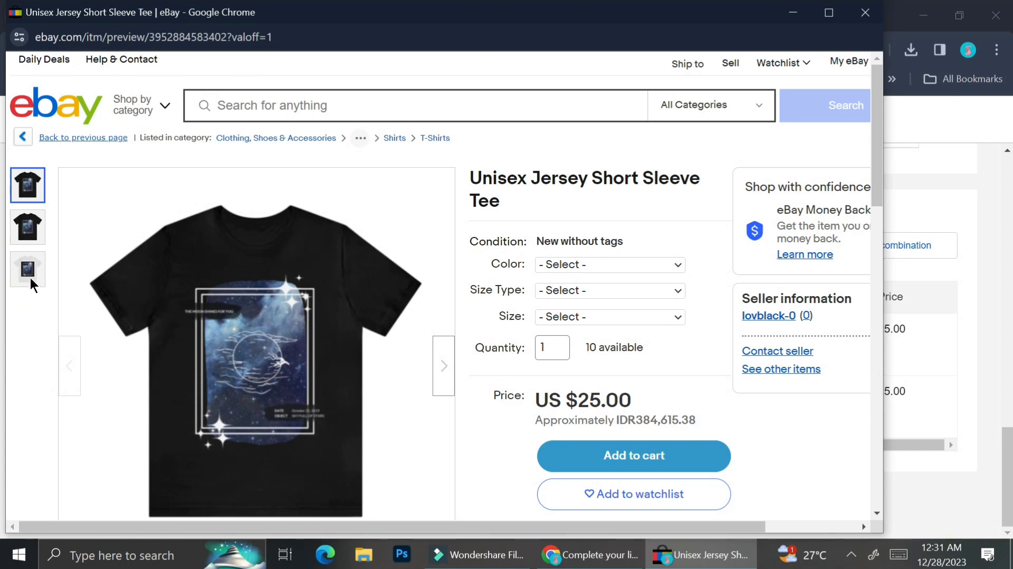
left_click(865, 12)
left_click(119, 501)
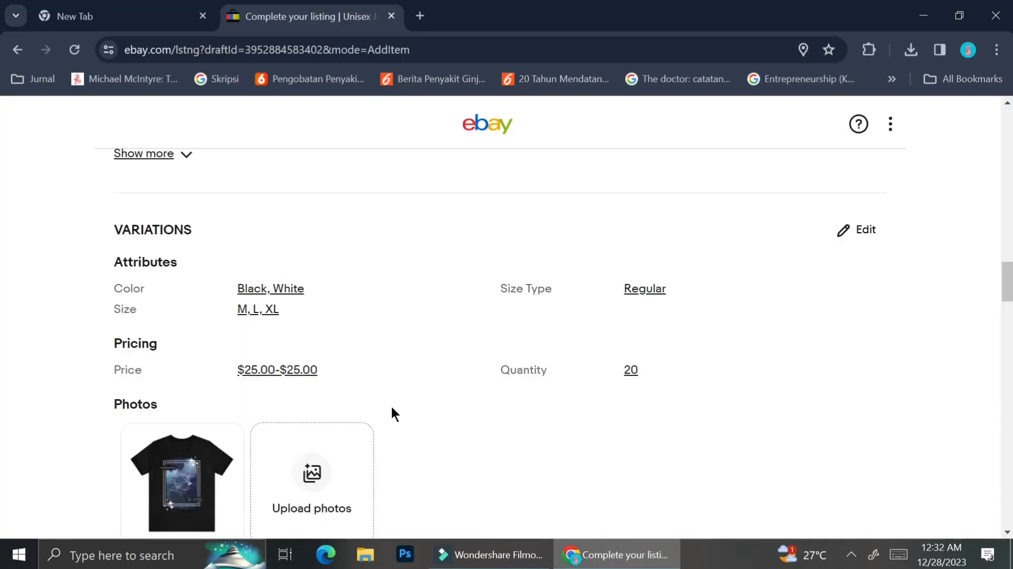
Step: Generate an AI description of the Unisex Jersey Short Sleeve Tee in the Description box
scroll(397, 389, "down", 6)
scroll(220, 376, "up", 12)
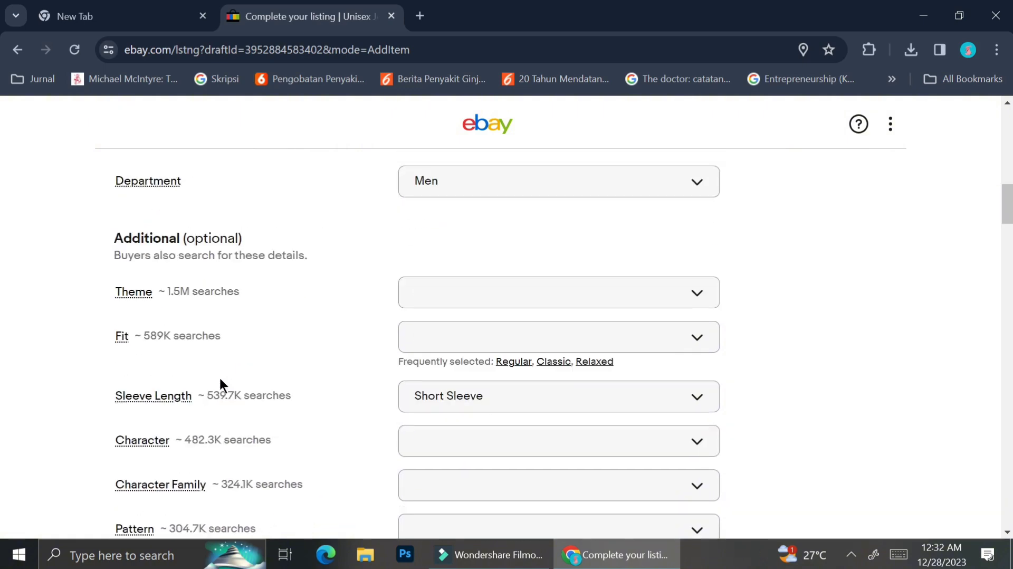
scroll(315, 462, "down", 12)
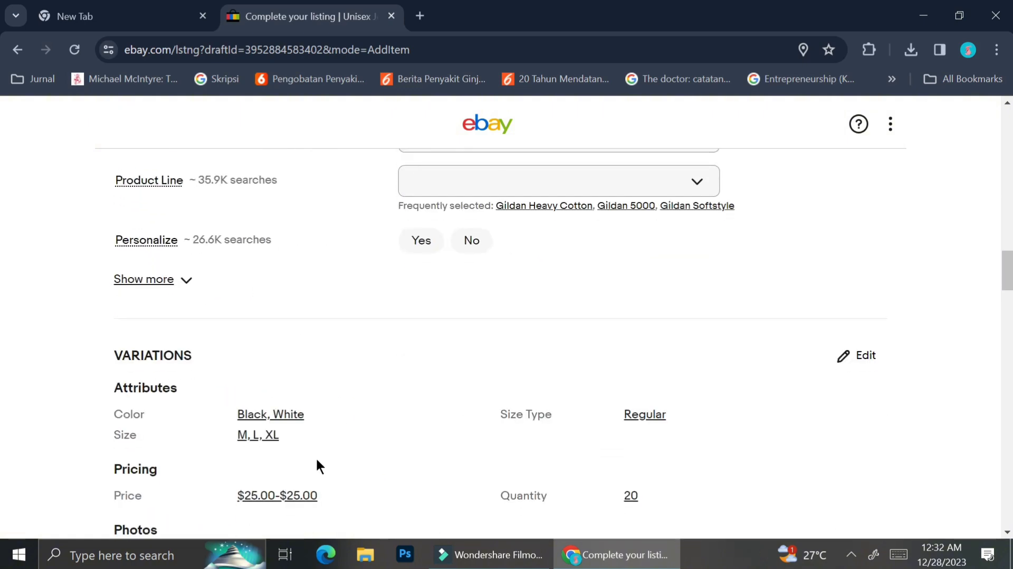
scroll(317, 458, "down", 15)
left_click(466, 320)
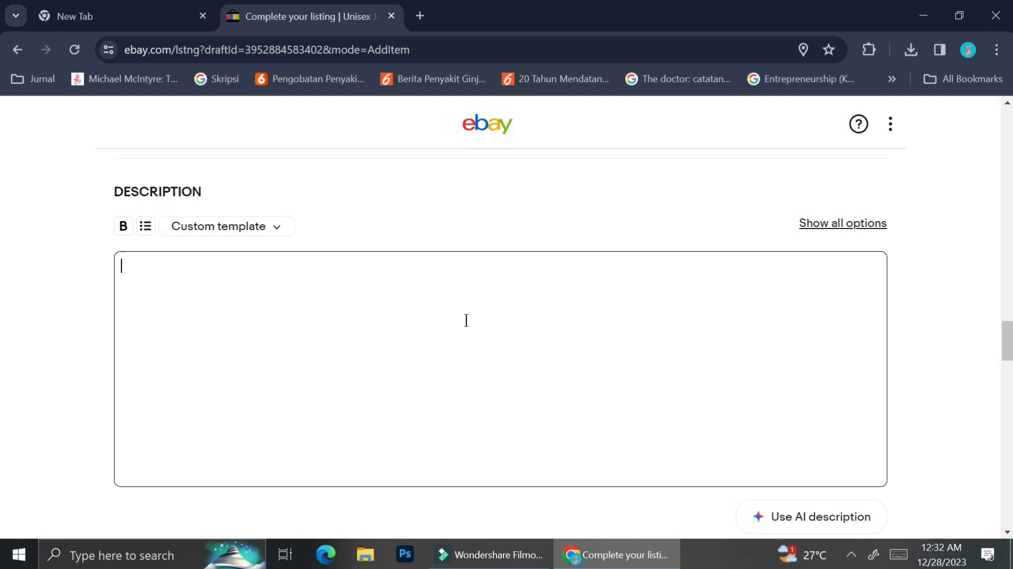
left_click(855, 520)
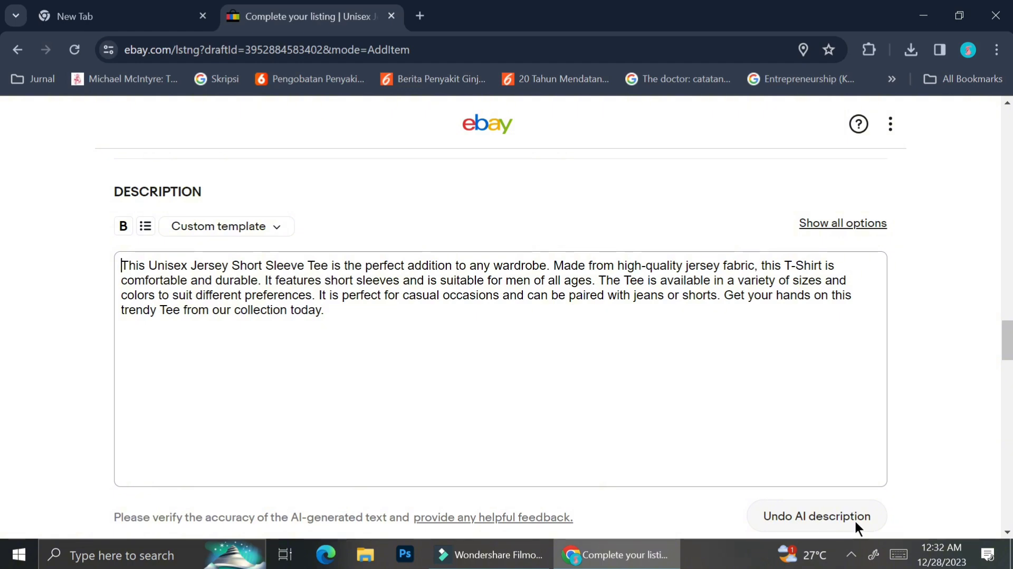
scroll(897, 483, "down", 6)
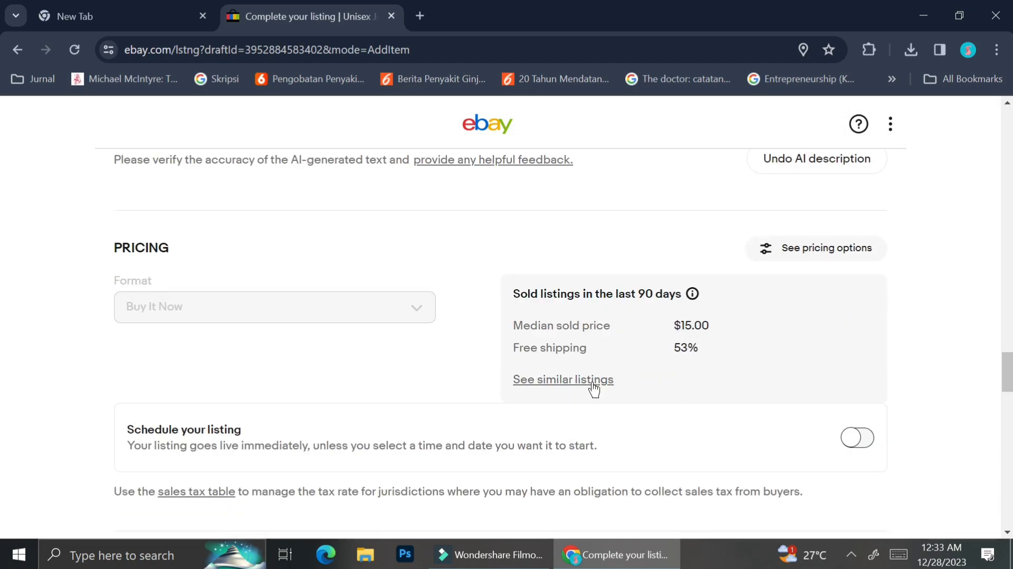
scroll(591, 380, "down", 12)
scroll(417, 376, "down", 10)
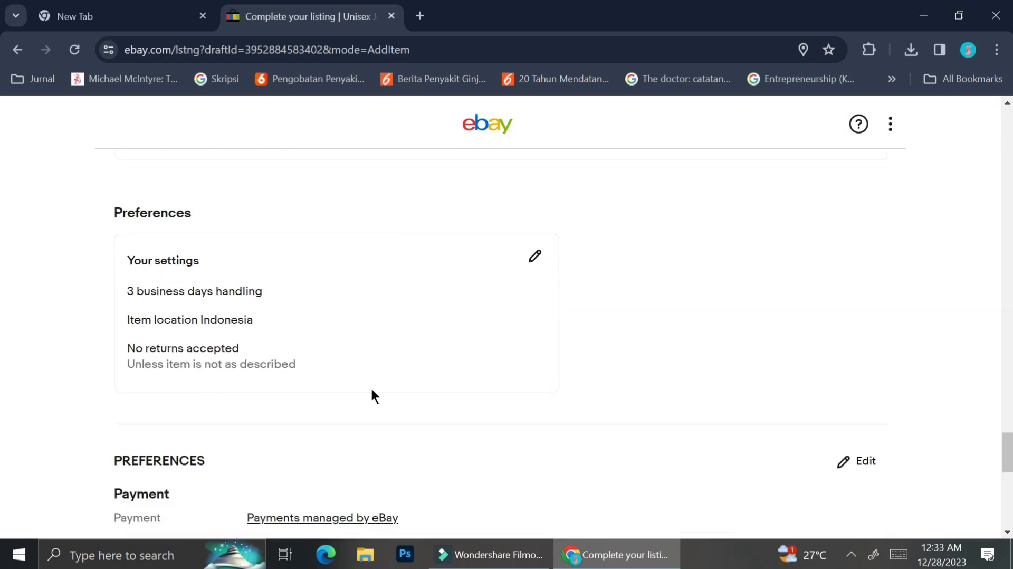